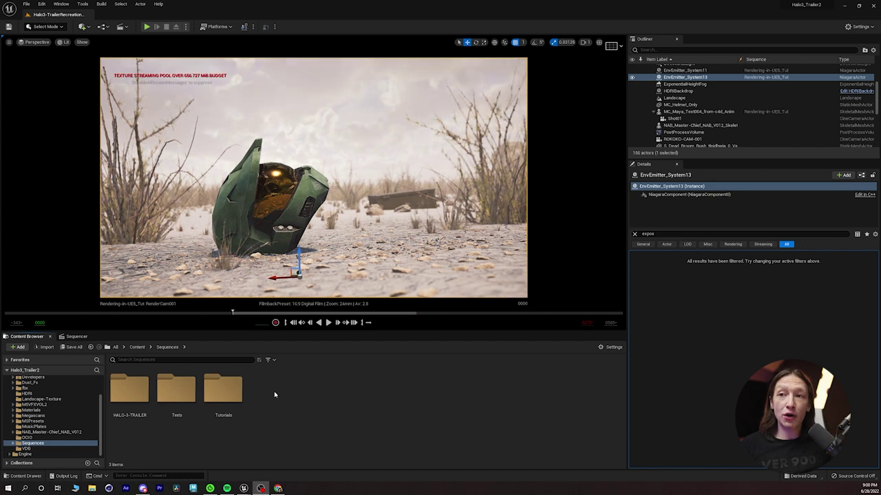
Step: Browse the project content to the Tutorials folder inside Sequences
click(137, 347)
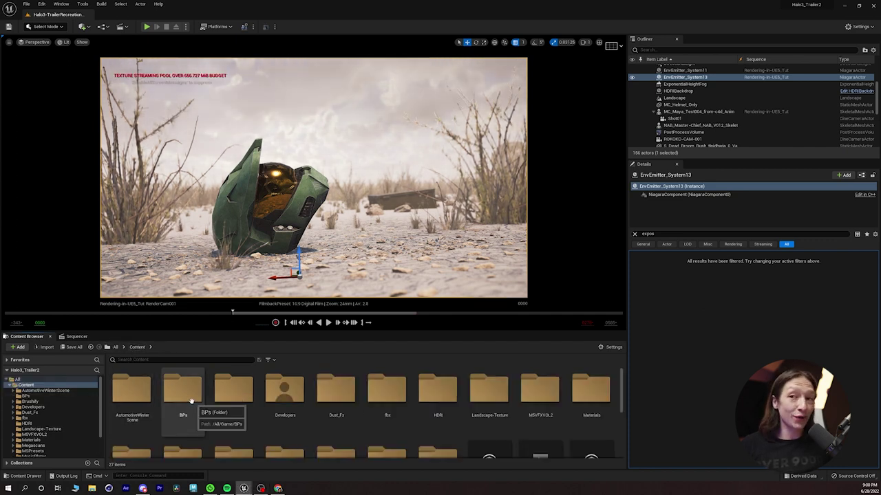
scroll(230, 399, down, 3)
scroll(330, 403, up, 3)
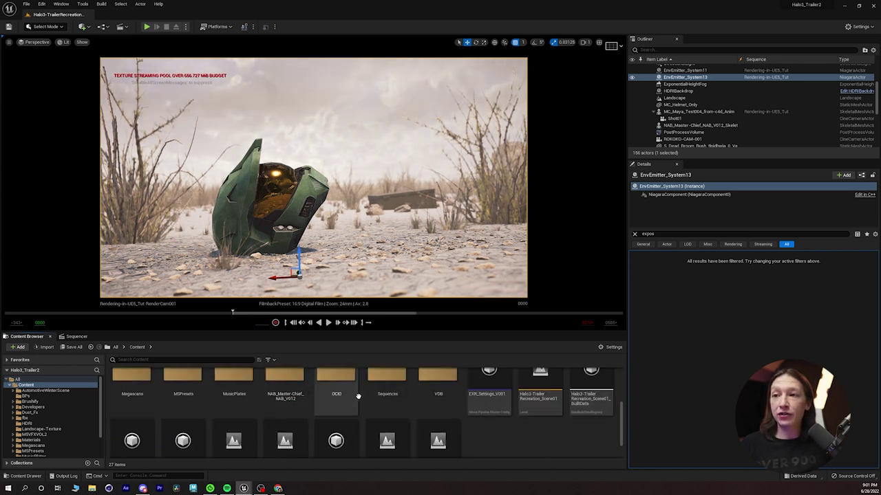
double_click(387, 422)
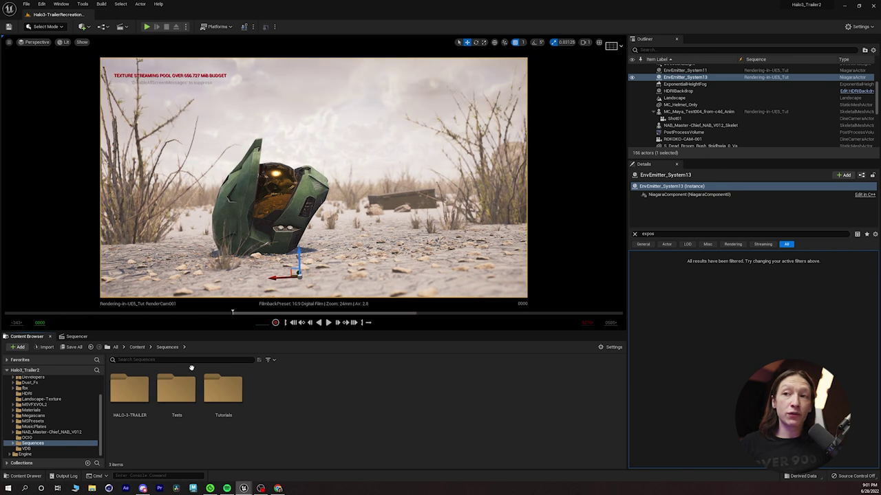
click(225, 397)
double_click(224, 397)
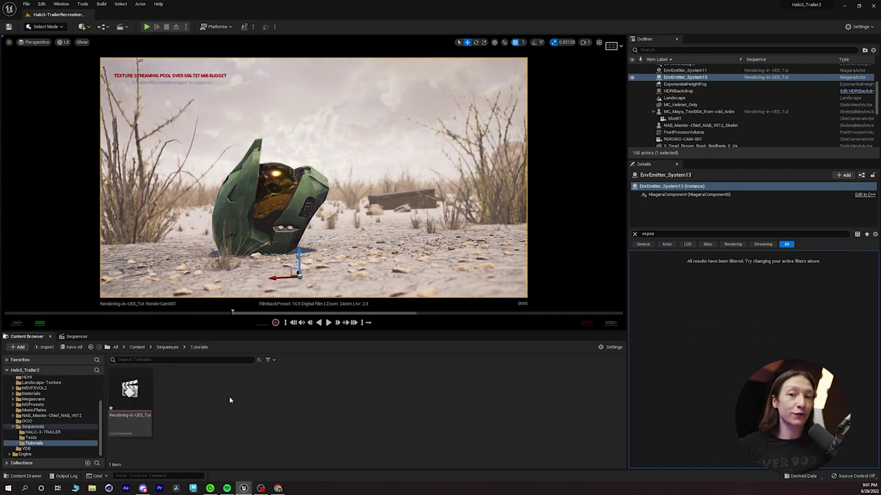
Step: Create a Level Sequence in the Tutorials folder and name it RenderingDemo001
right_click(229, 400)
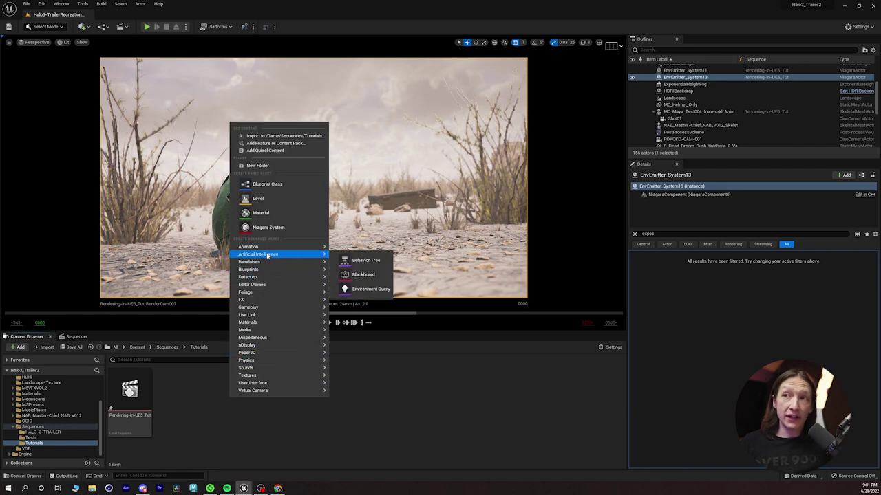
mouse_move(269, 248)
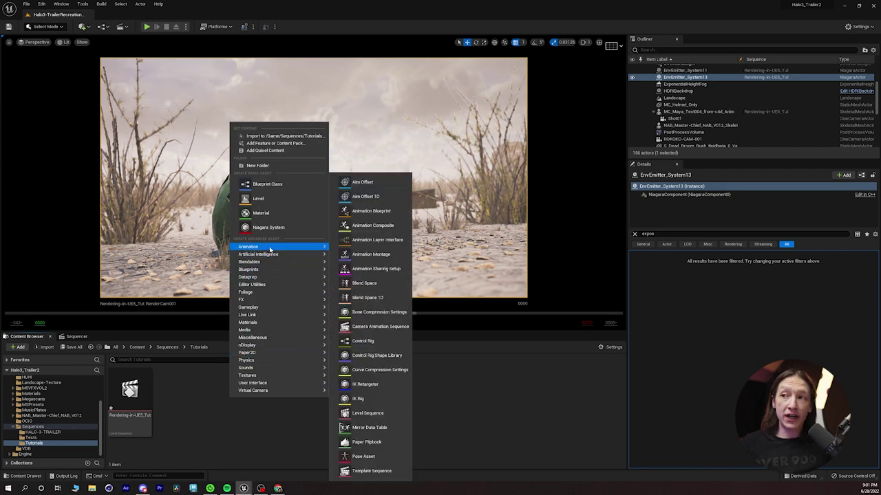
click(365, 413)
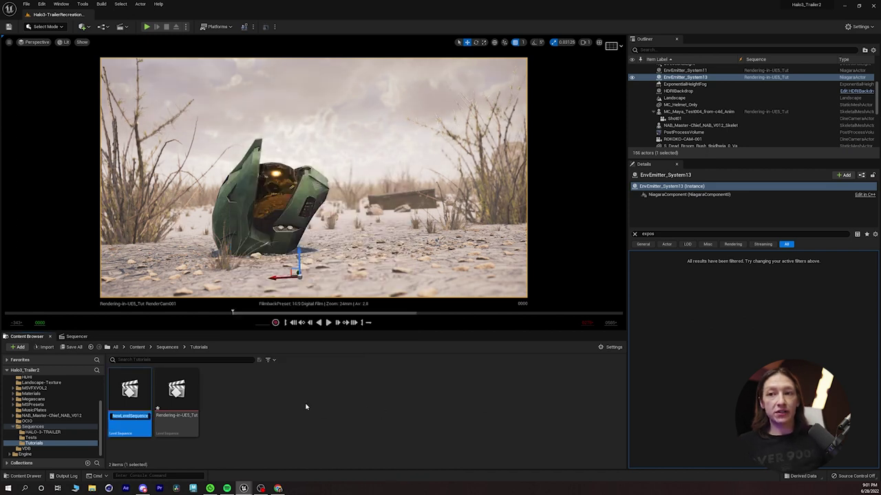
text(R)
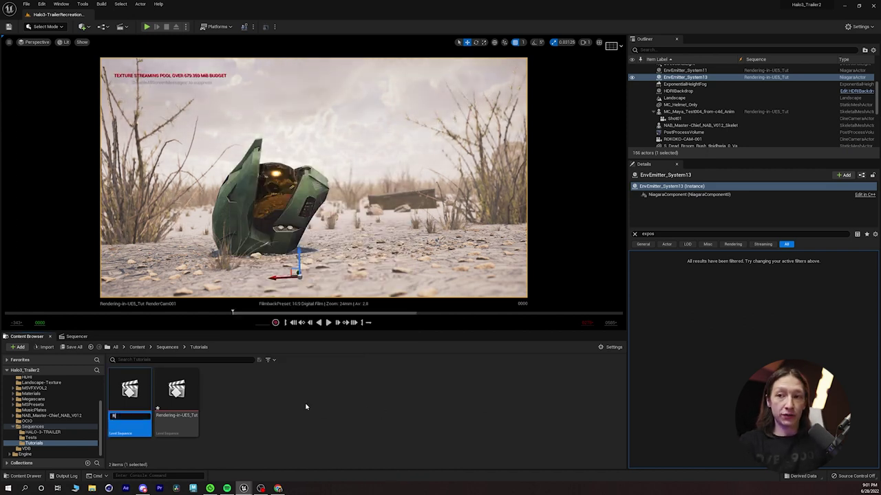
text(enderingDemo001)
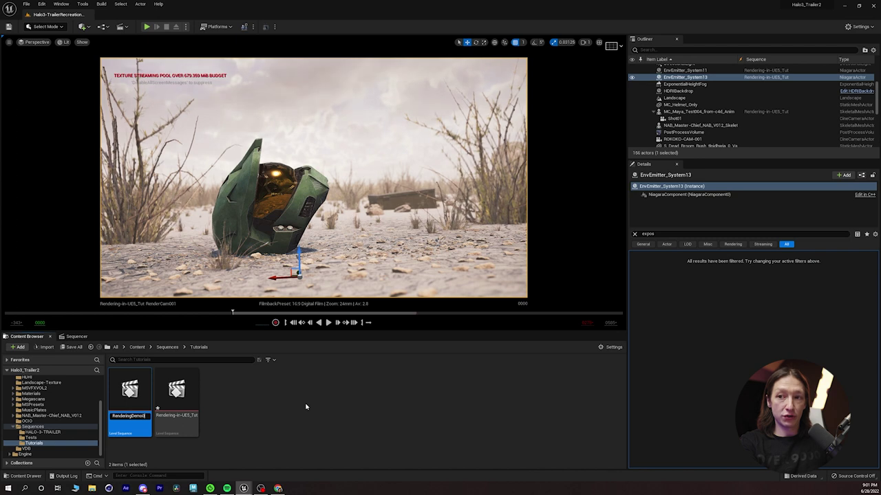
key(Return)
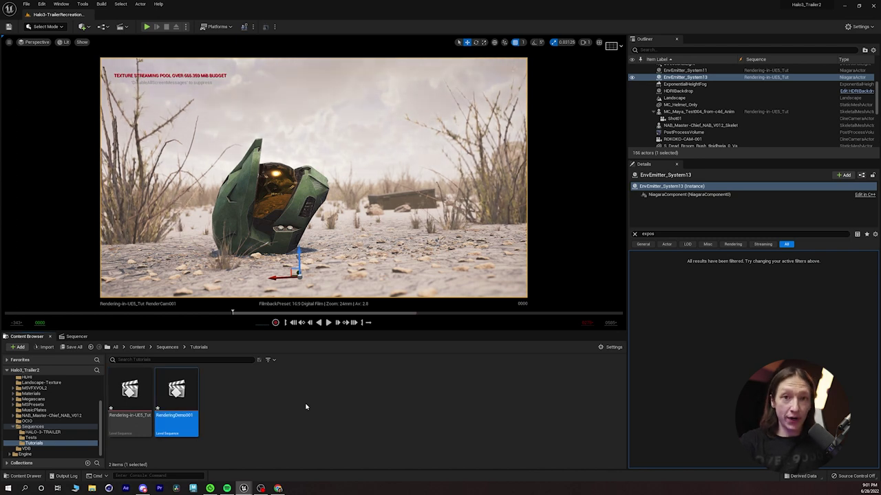
Step: Open the RenderingDemo001 sequence and set its frame rate to 23.976 fps (NTSC/24)
double_click(180, 398)
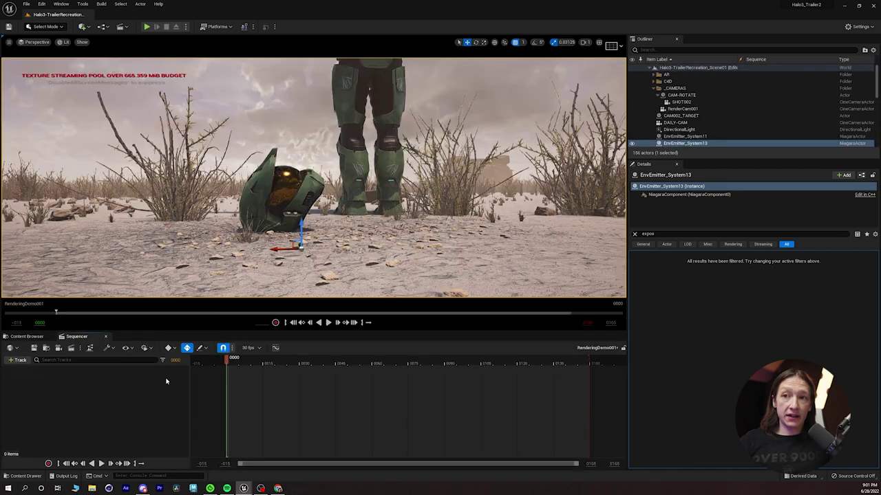
click(253, 349)
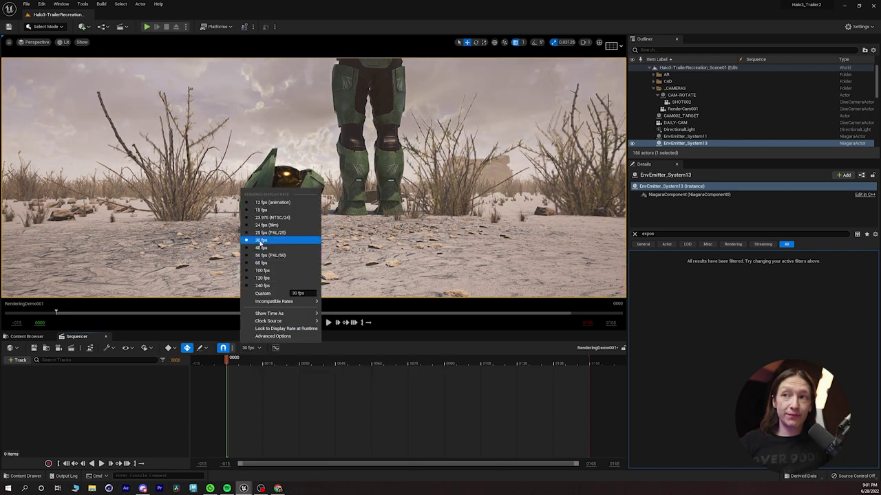
click(271, 218)
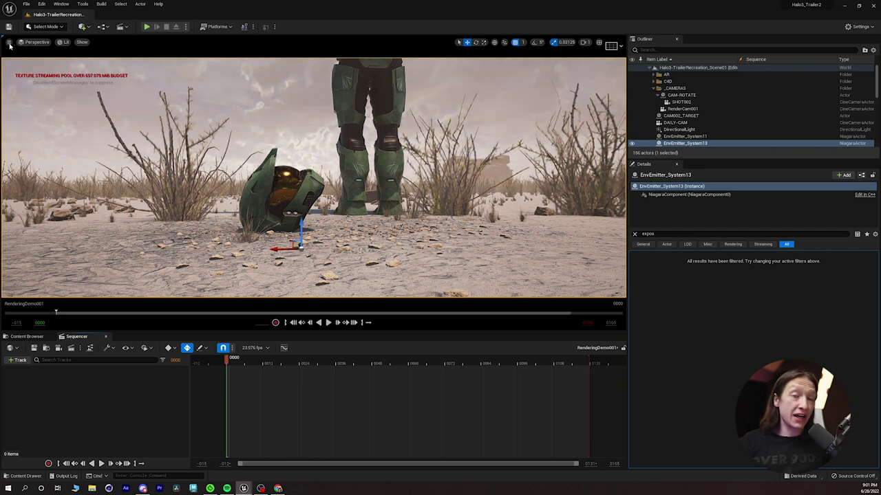
Step: Create a CineCameraActor at the current viewport location
click(8, 43)
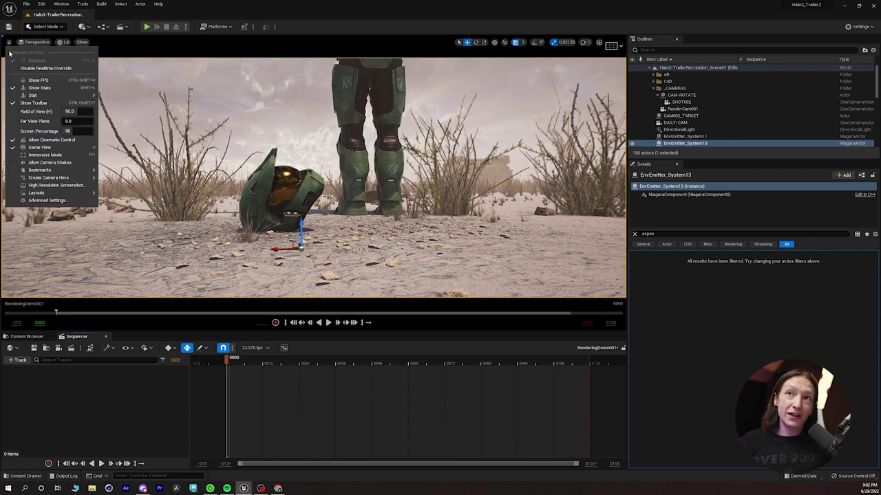
mouse_move(60, 179)
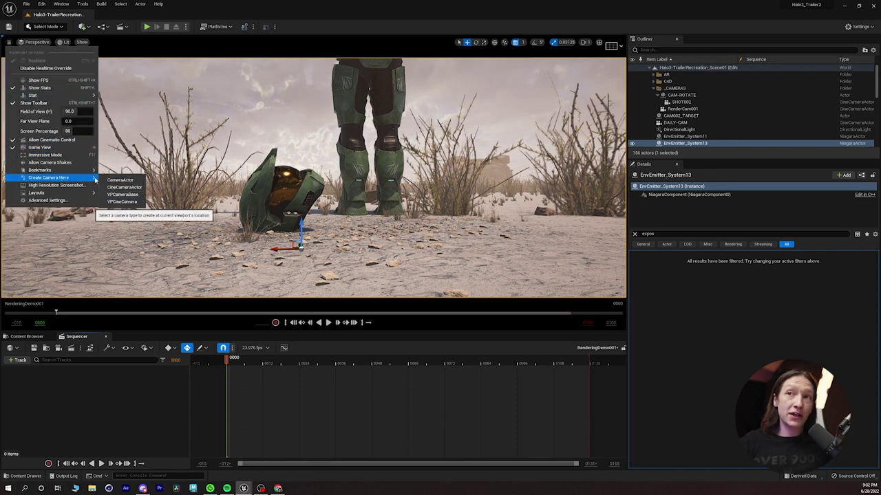
click(128, 189)
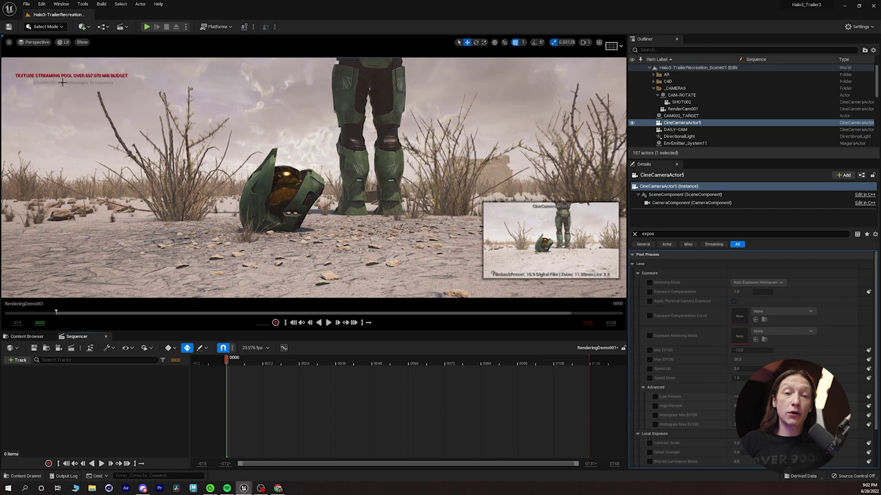
Step: View the scene through the new cine camera and add that camera to the RenderingDemo001 sequence
click(36, 42)
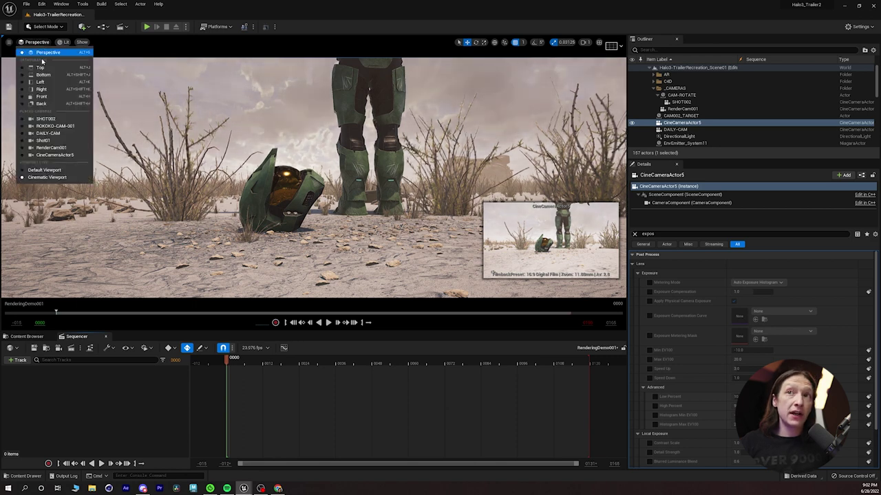
click(55, 154)
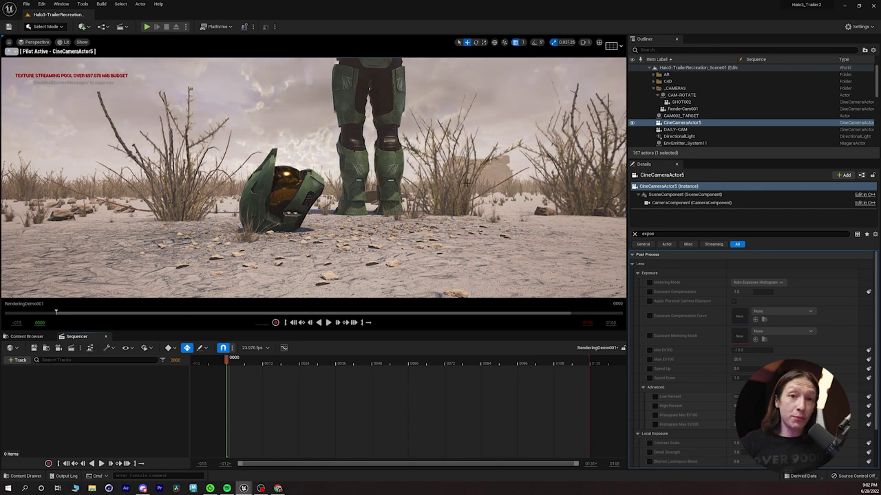
drag(671, 124, 518, 201)
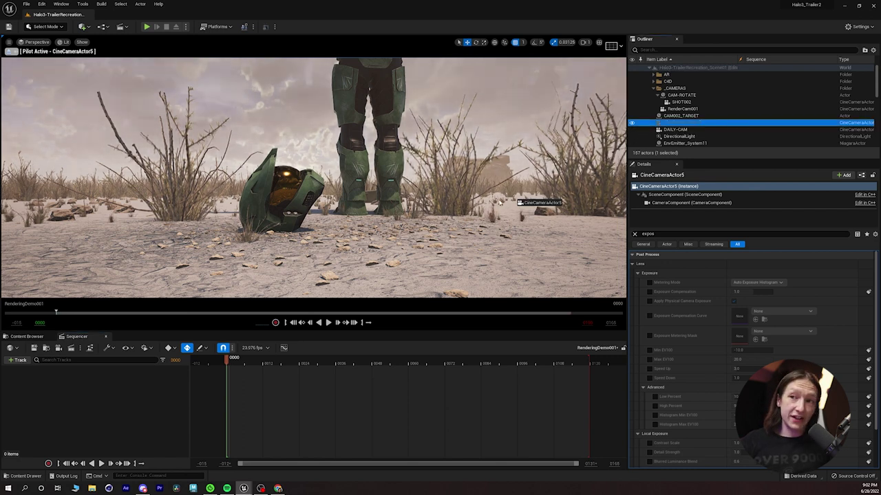
drag(117, 384, 118, 380)
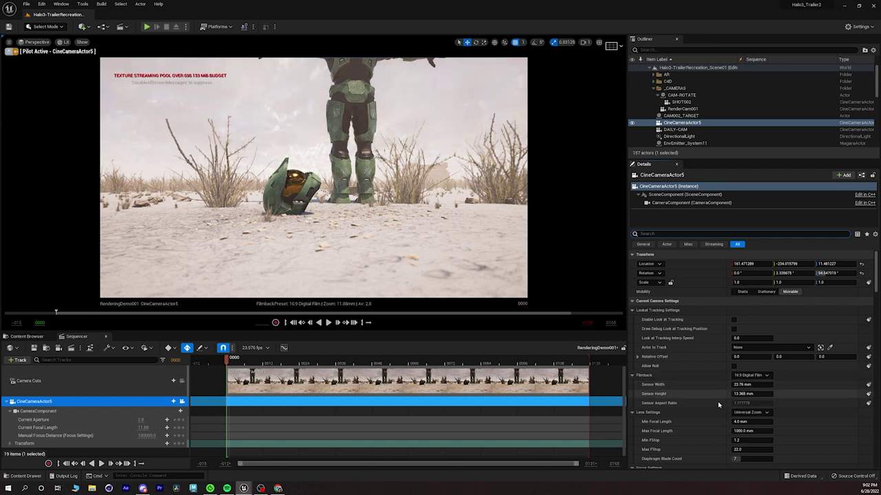
Step: Set the new camera's current focal length to 35 mm and sample its manual focus distance from the helmet
scroll(719, 403, down, 3)
scroll(709, 398, down, 2)
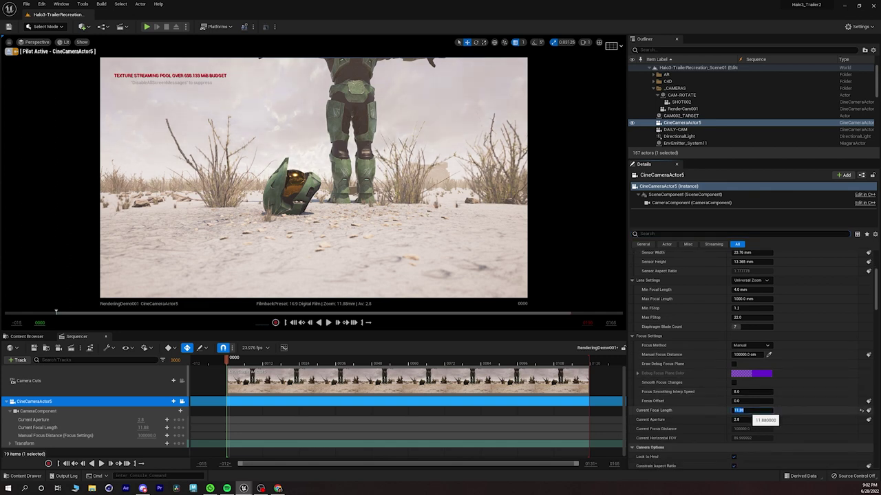
text(35)
key(Return)
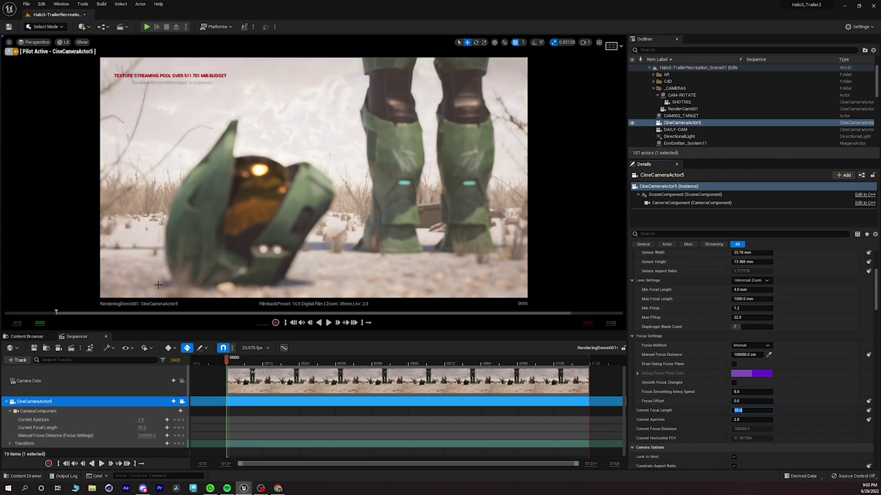
click(768, 354)
click(273, 202)
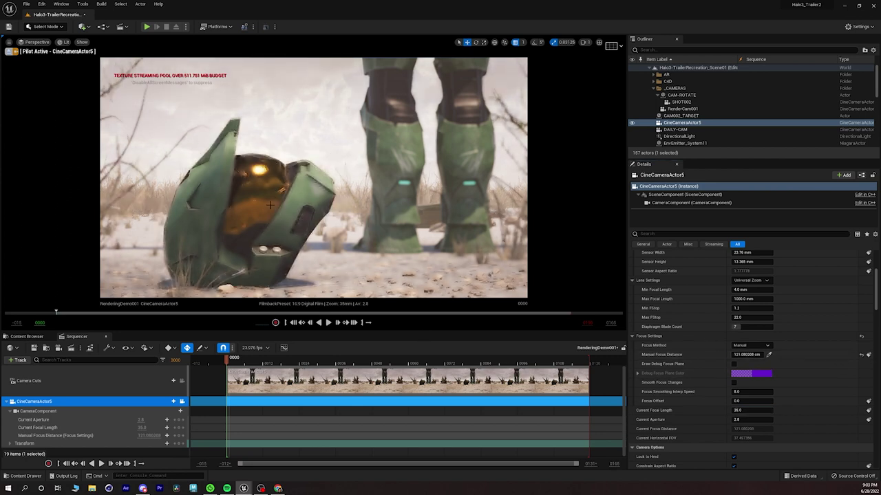
Step: Keyframe the camera's transform at frames 0 and 119, moving it slightly closer to the helmet, and play the move back from the start
click(24, 444)
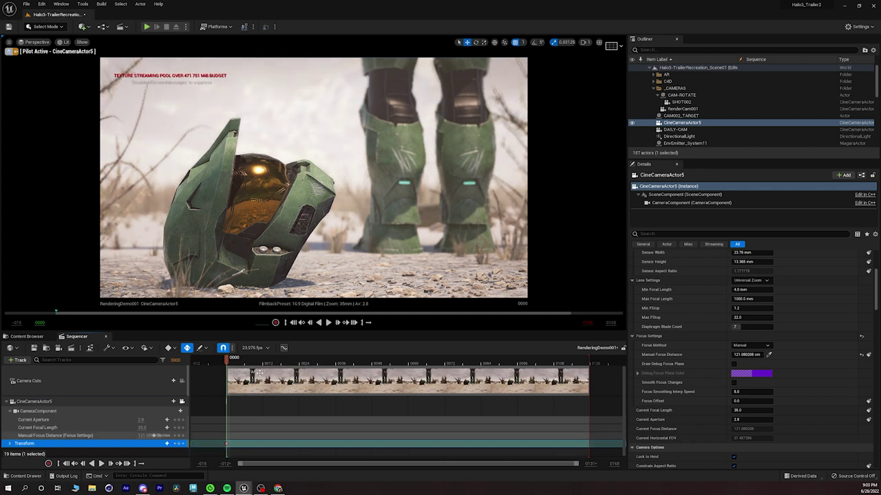
drag(315, 365, 550, 367)
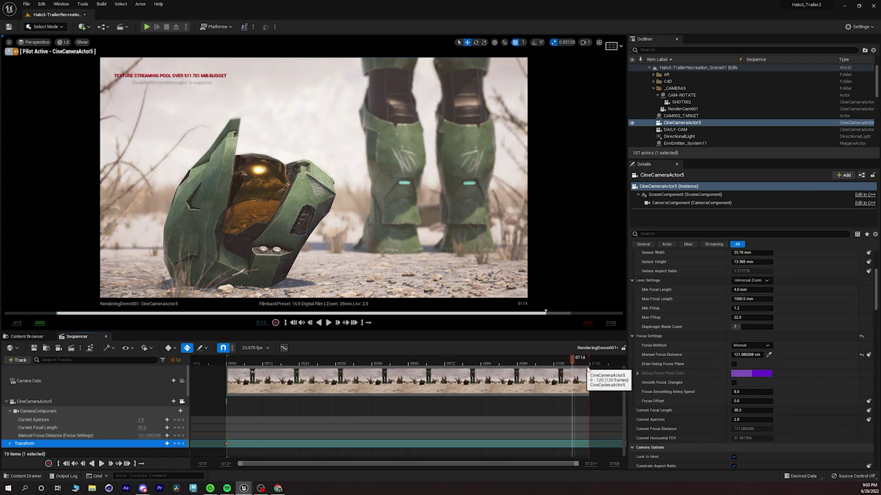
click(588, 362)
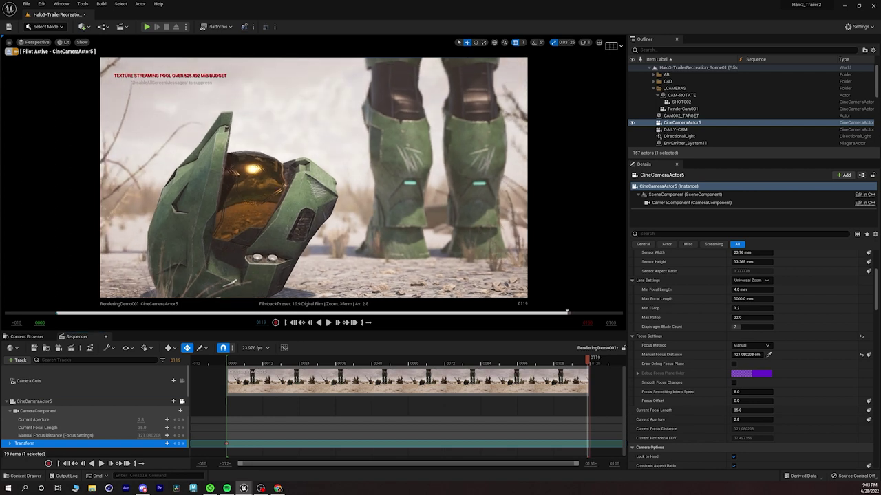
click(179, 445)
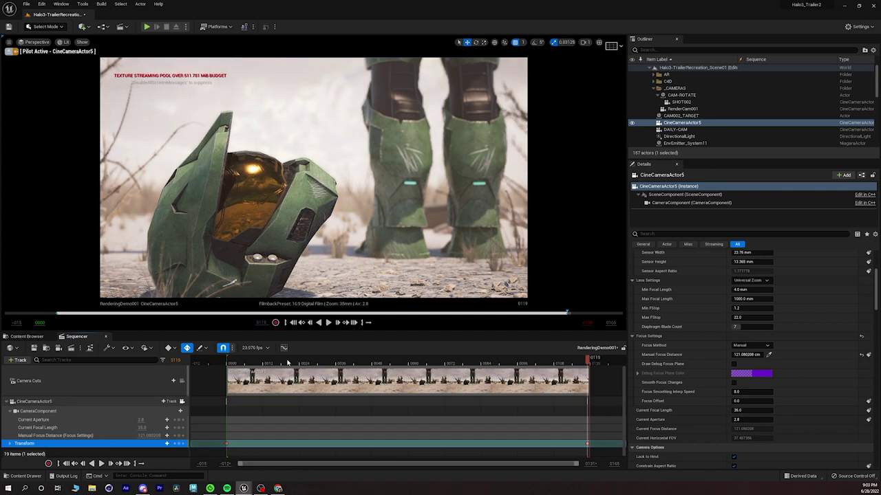
drag(249, 362, 240, 362)
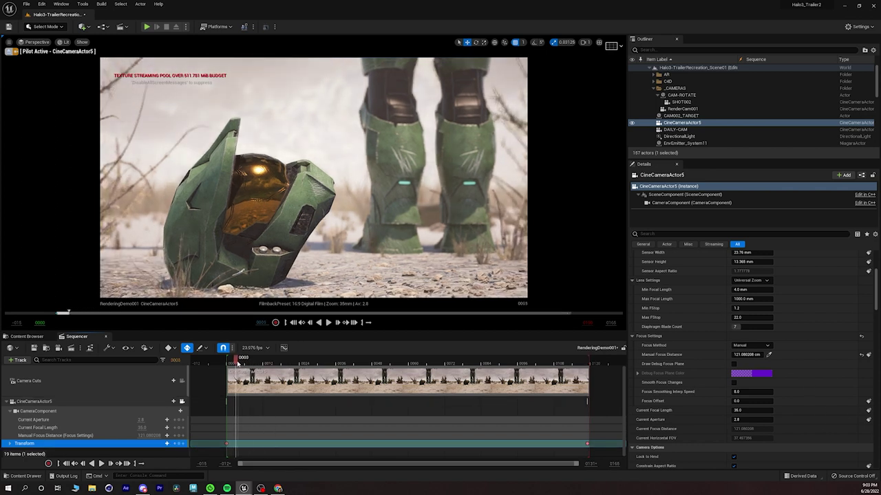
key(space)
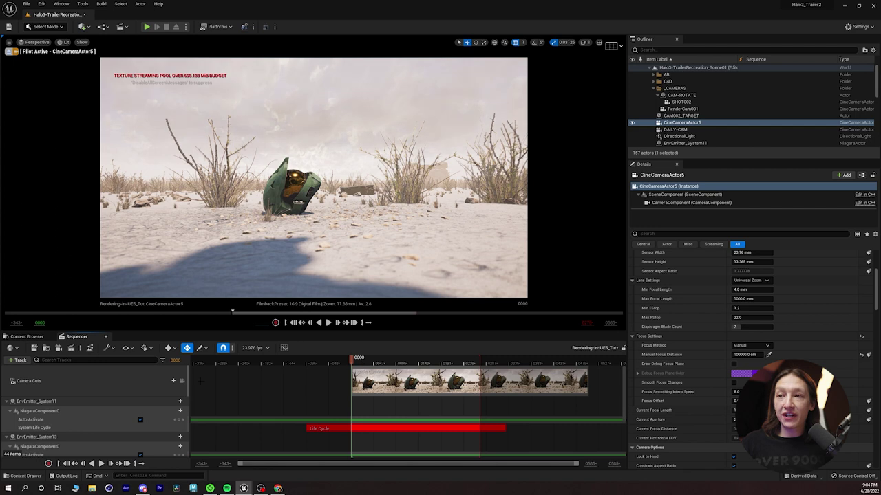
Step: Lock the viewport to the camera cuts of the Rendering-in-UE5_Tut sequence and play the sequence
click(182, 382)
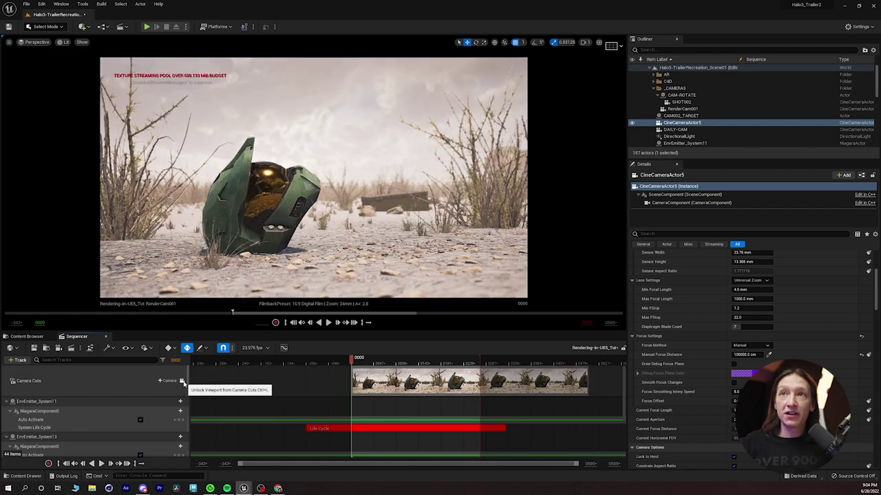
click(328, 323)
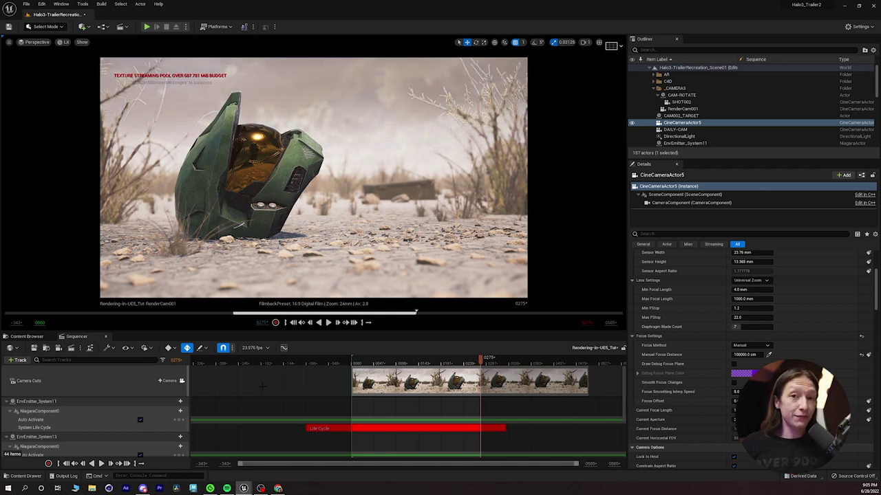
Step: Open the project's plugin list and search it for "movie"
click(857, 29)
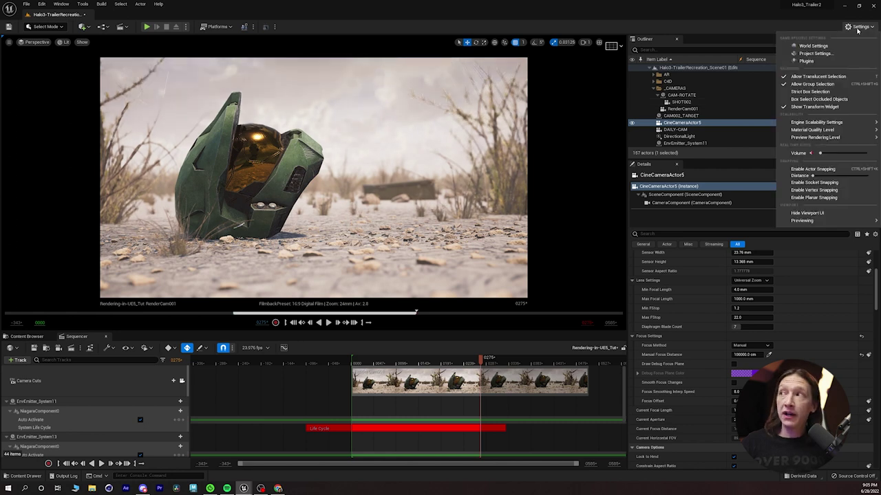
click(817, 61)
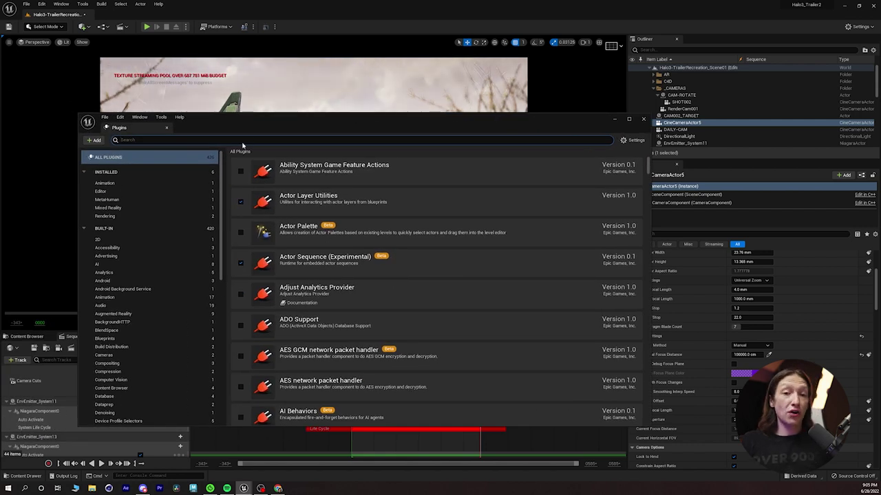
text(mov)
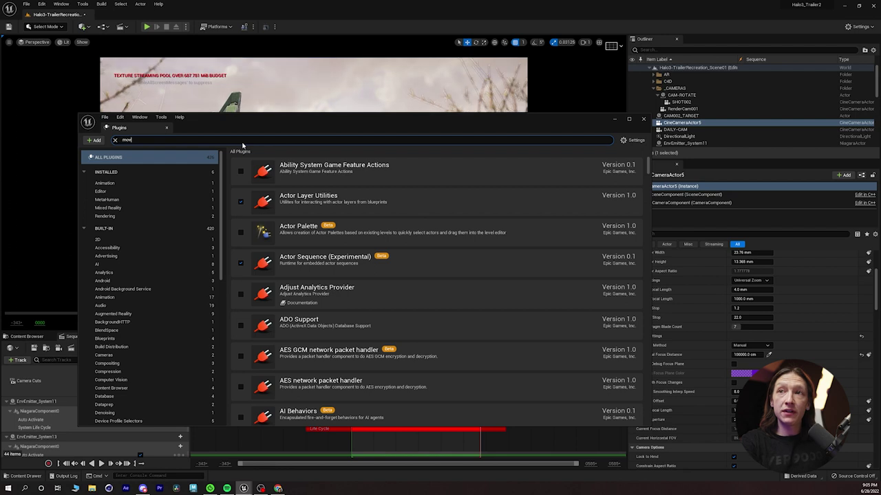
text(ie)
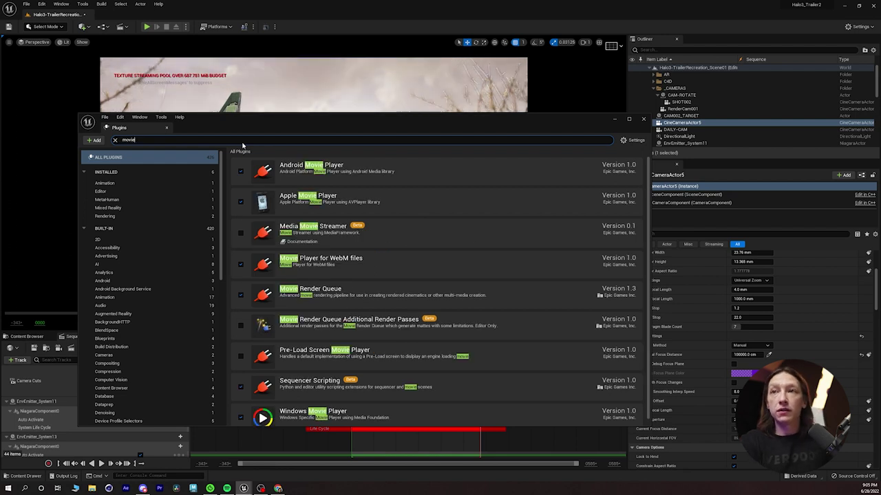
Step: Narrow the plugin search to "movie render", check the Movie Render Queue plugin, and close the plugin list
text( render)
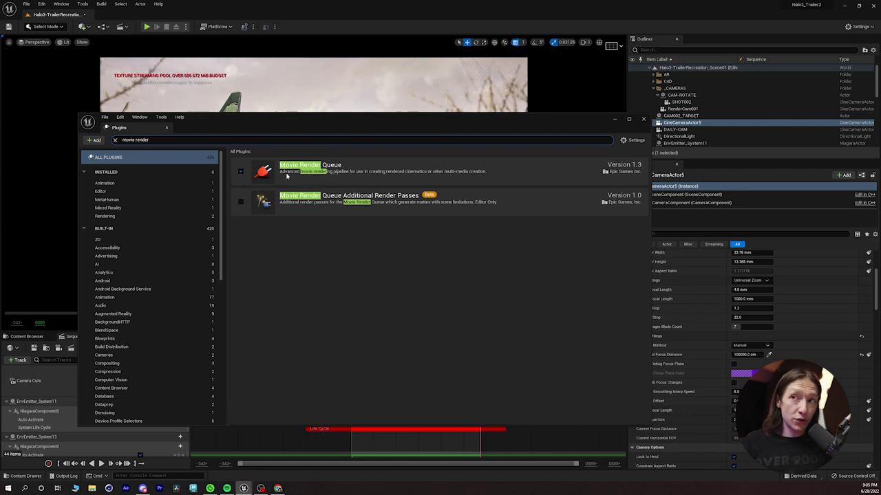
click(644, 120)
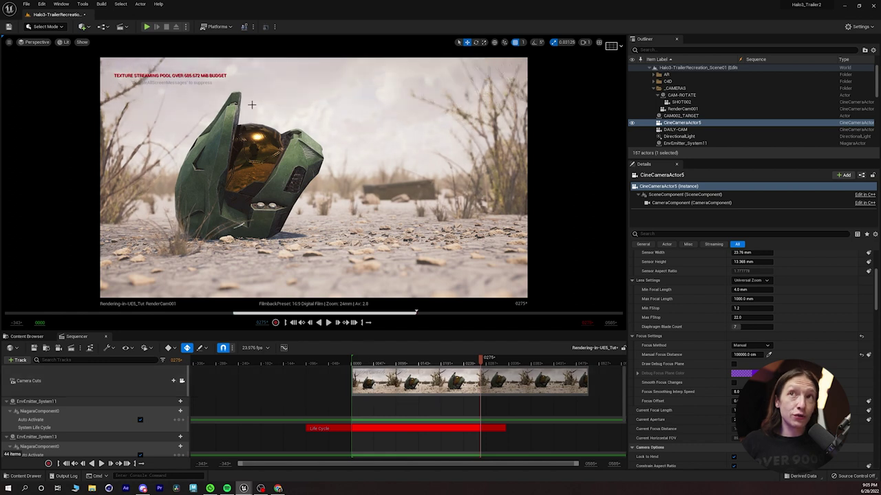
Step: Open the Movie Render Queue and add the Rendering-in-UE5_Tut level sequence as a render job
click(61, 4)
mouse_move(83, 26)
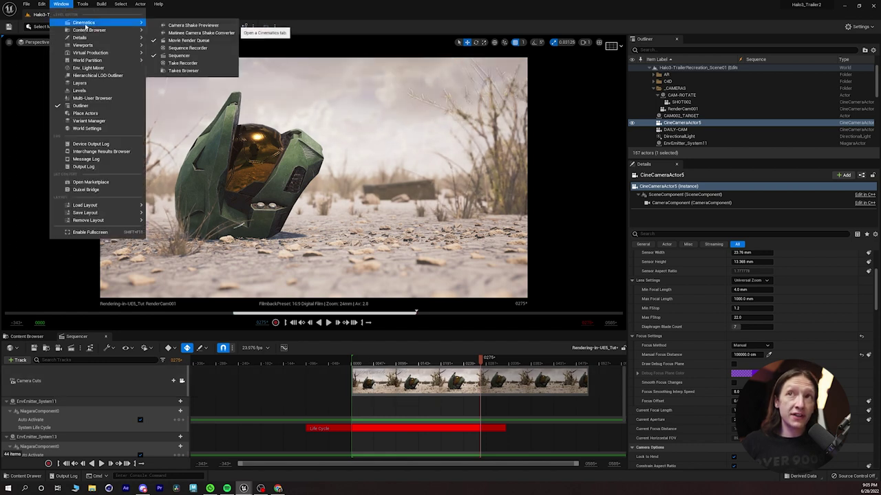
click(188, 40)
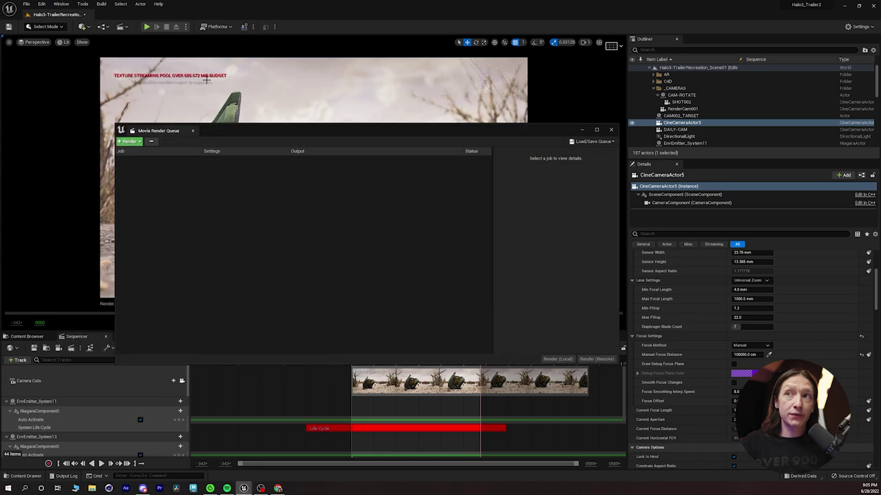
drag(250, 135, 308, 119)
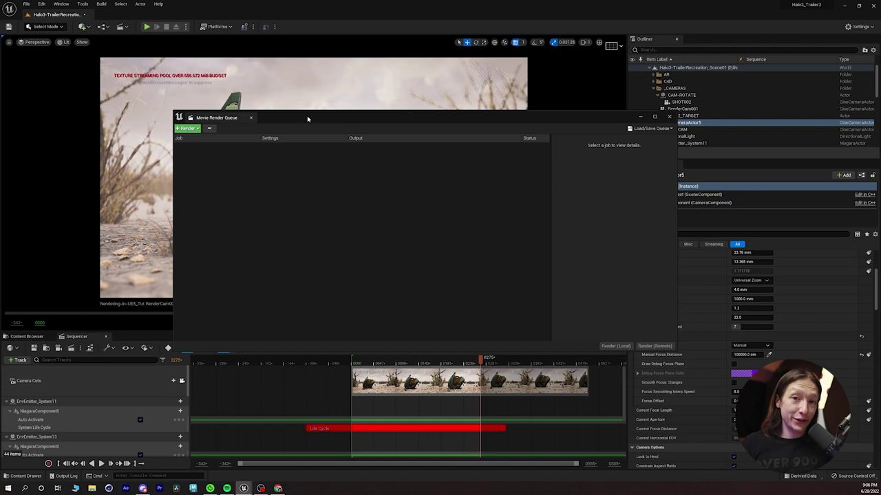
click(196, 129)
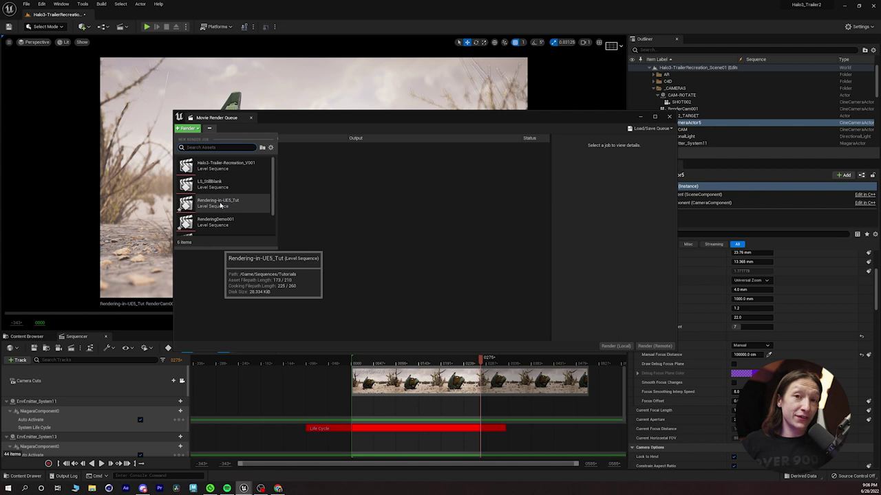
click(221, 205)
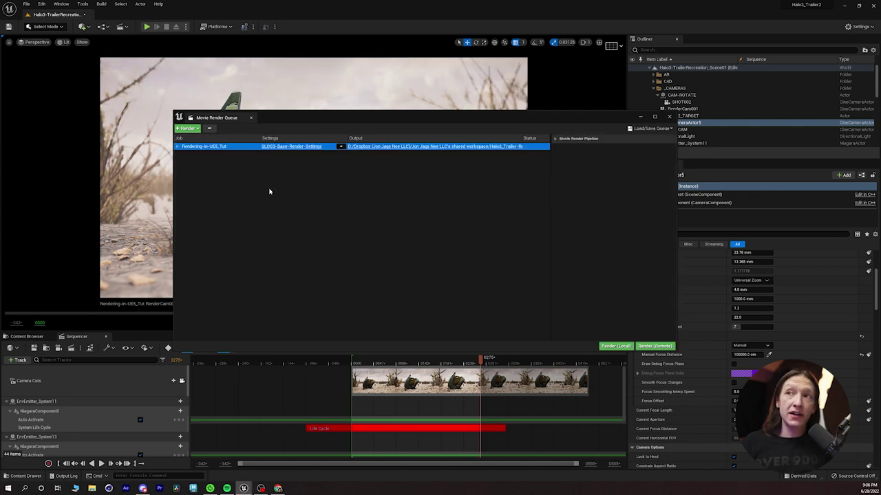
Step: Review the Output settings in the Rendering-in-UE5_Tut job's render configuration and accept the configuration
click(281, 148)
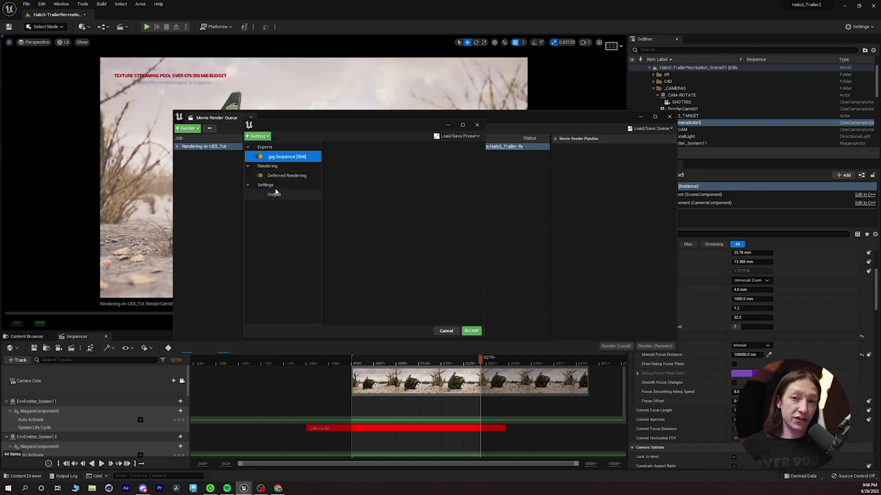
click(275, 193)
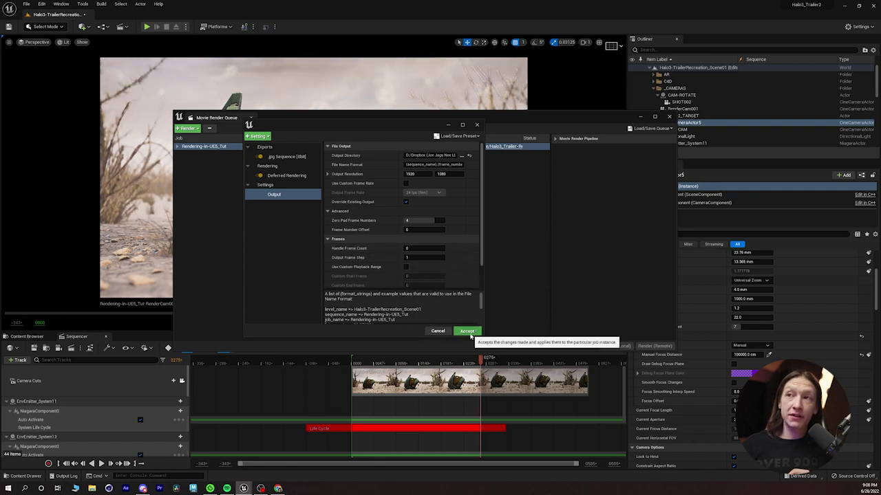
click(467, 332)
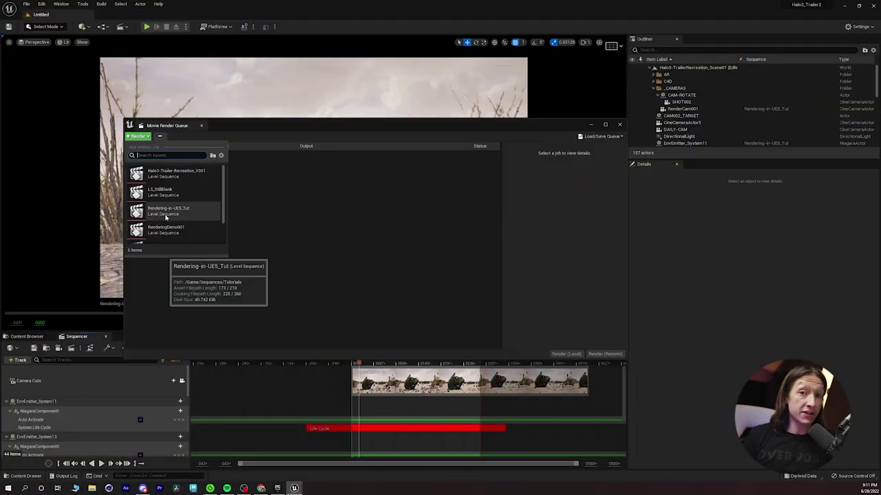
Step: In a new Rendering-in-UE5_Tut render job, replace the .jpg export with an .exr Sequence [16bit] using DWAB compression
click(165, 217)
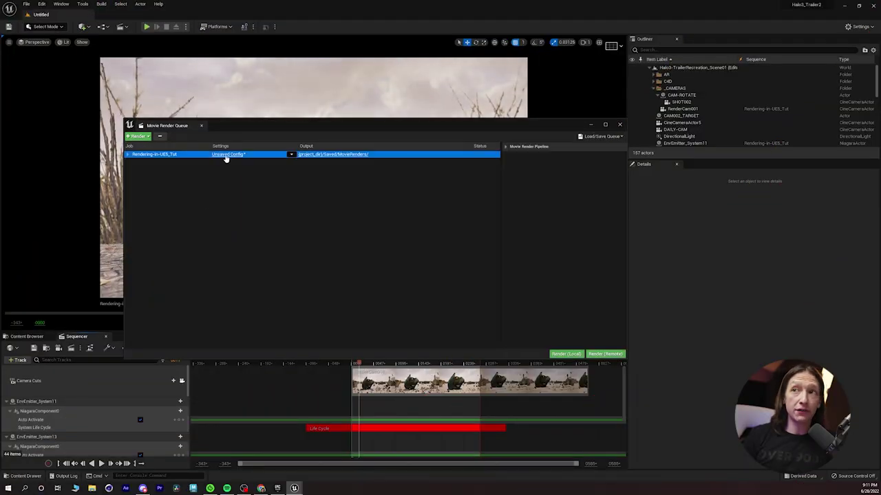
click(227, 155)
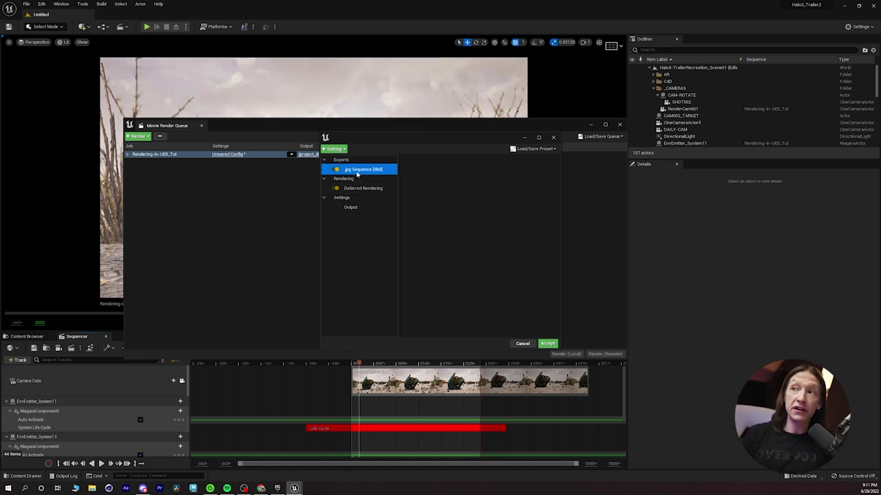
key(Delete)
click(338, 150)
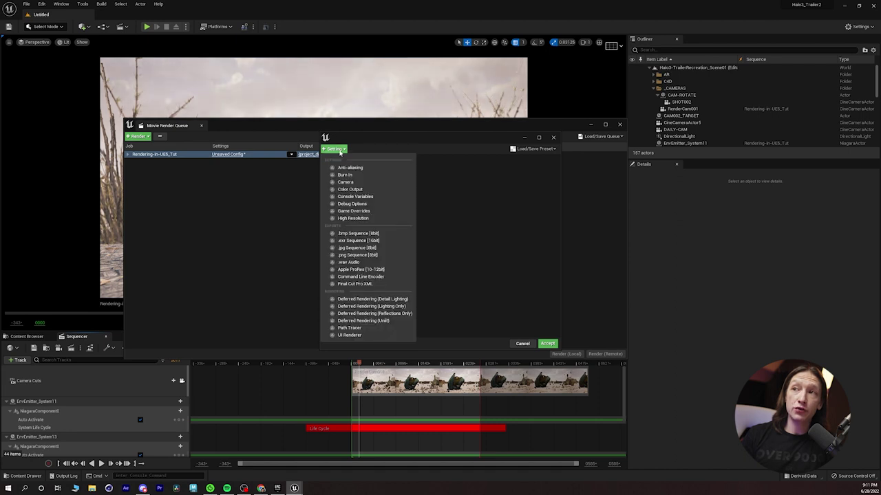
click(350, 244)
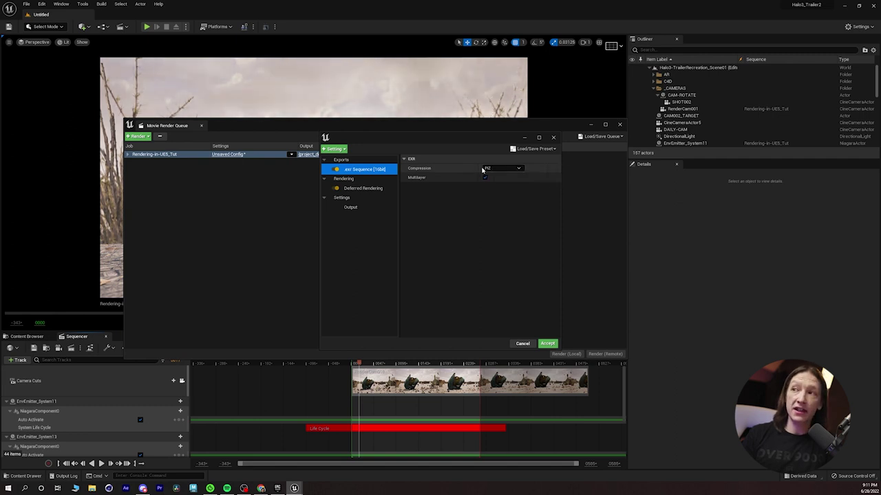
click(494, 169)
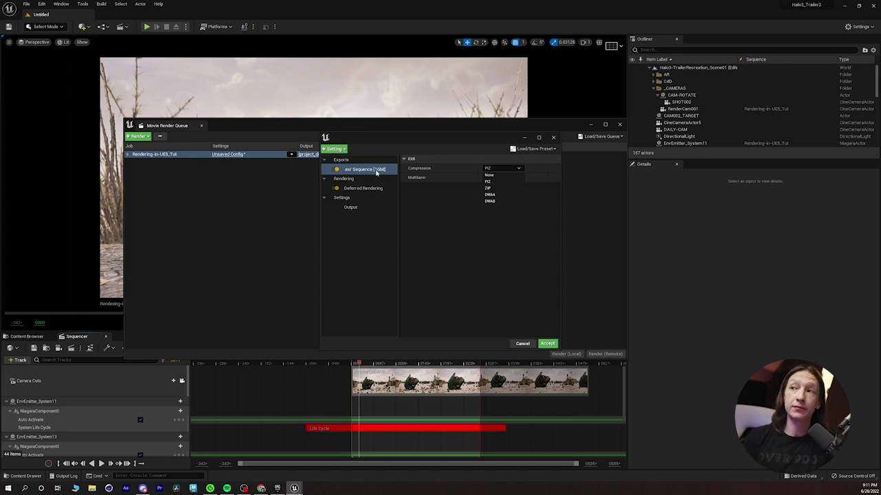
click(500, 201)
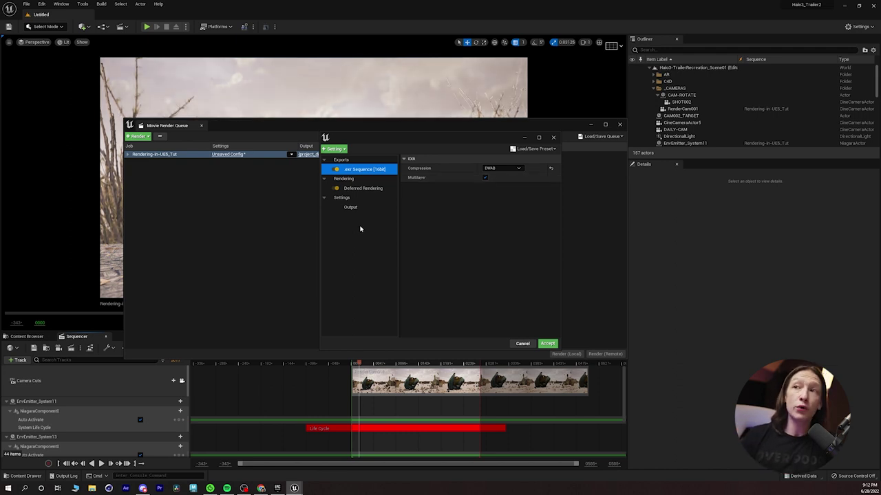
Step: Add the Game Overrides setting to the job's render configuration
click(342, 150)
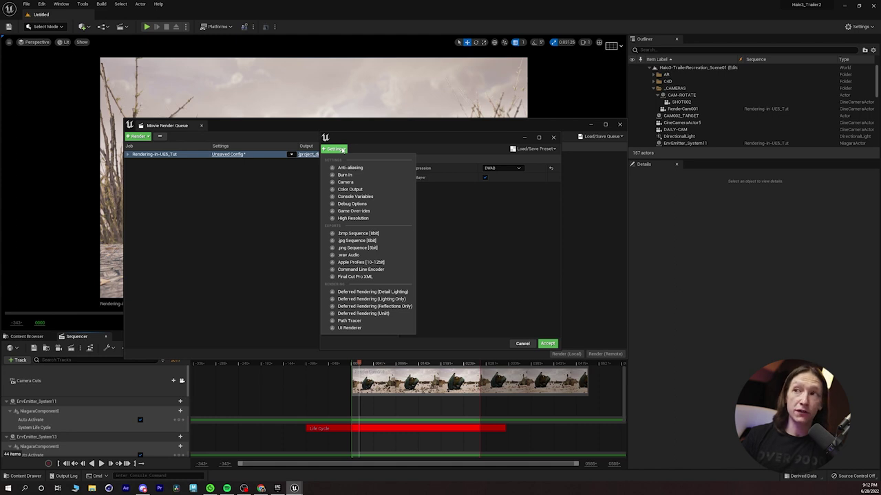
click(353, 211)
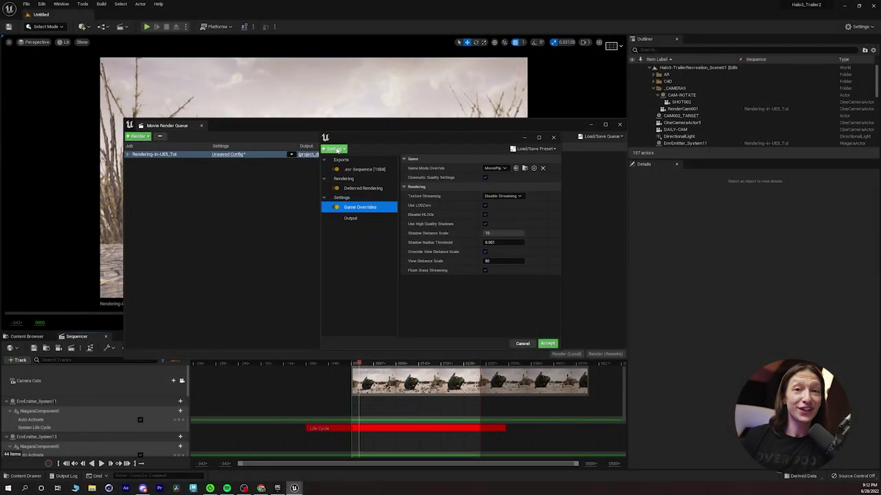
click(340, 268)
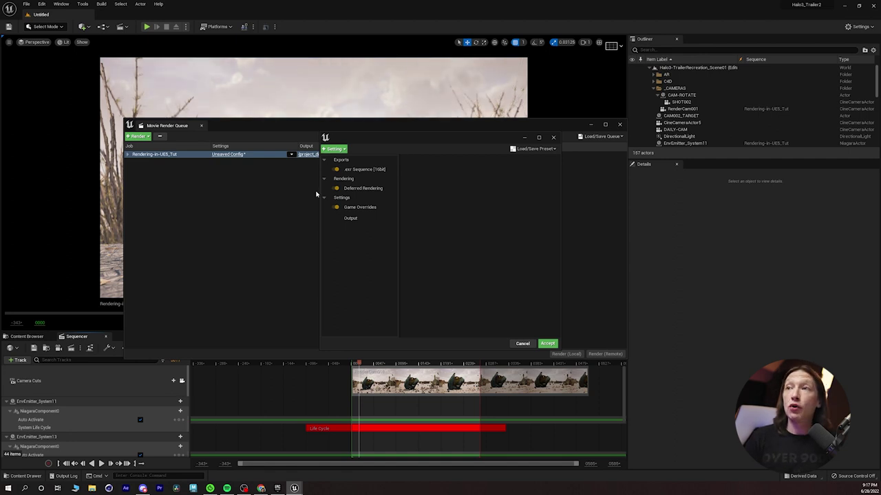
Step: Add Anti-aliasing with spatial and temporal sample counts of 4, and override the anti-aliasing method with None
click(335, 150)
click(356, 169)
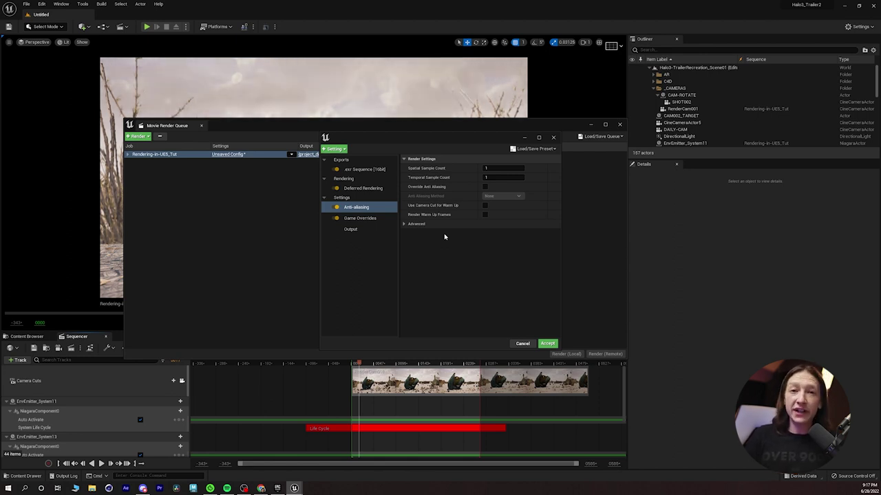
click(496, 168)
text(4)
key(Return)
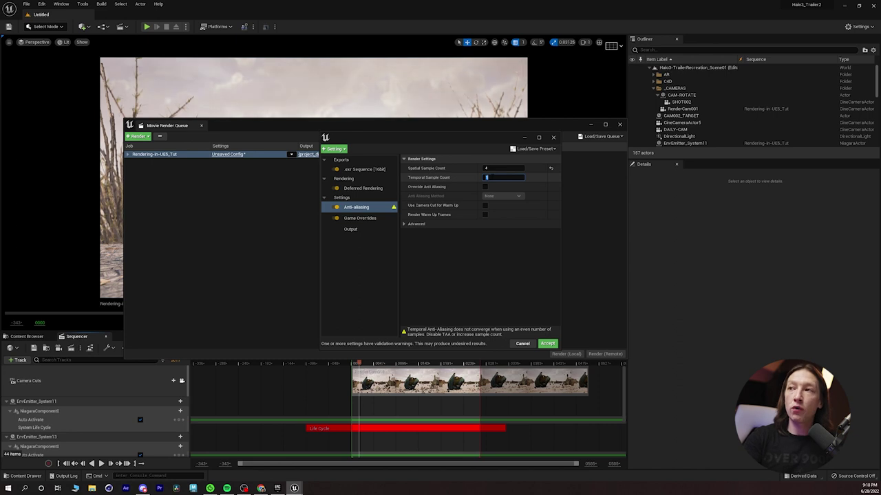
text(4)
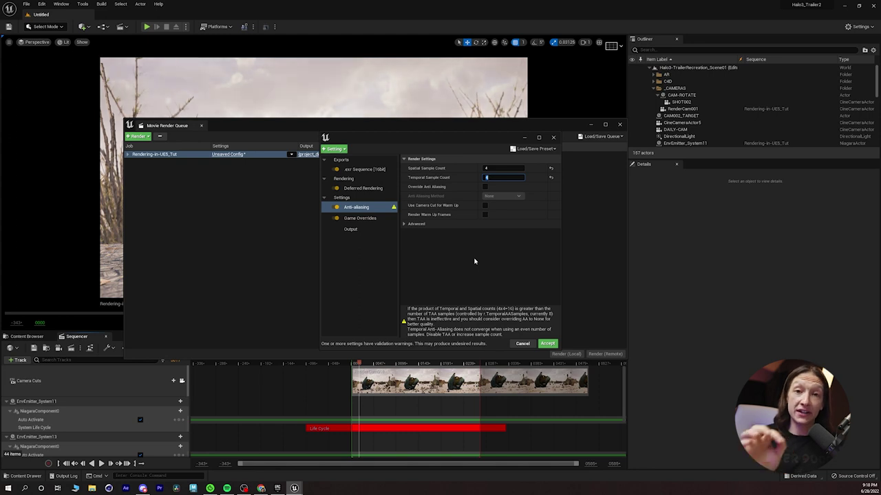
click(485, 186)
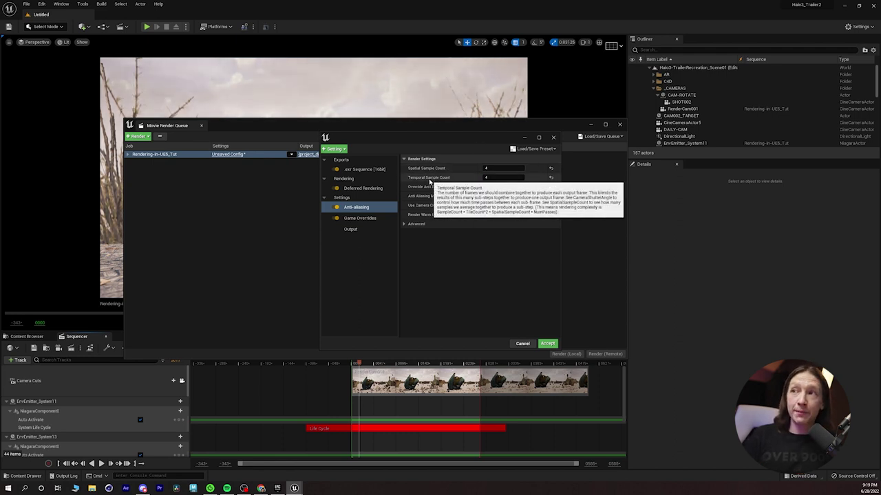
mouse_move(431, 180)
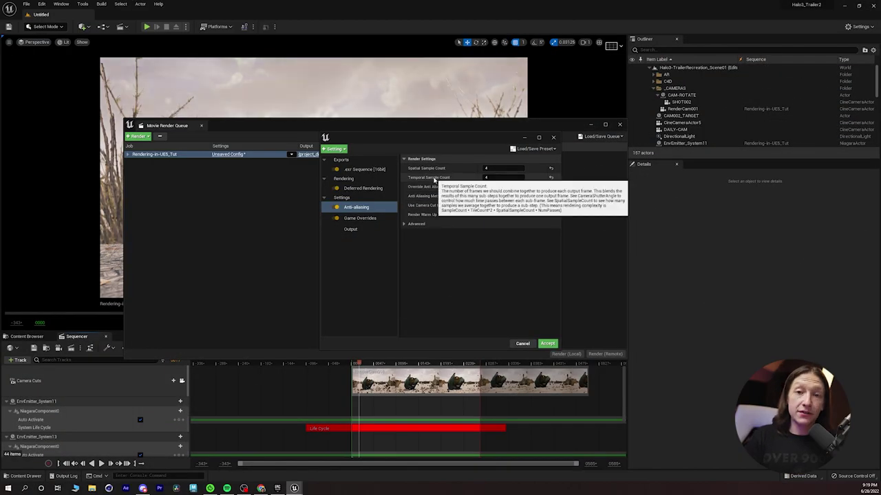
mouse_move(435, 180)
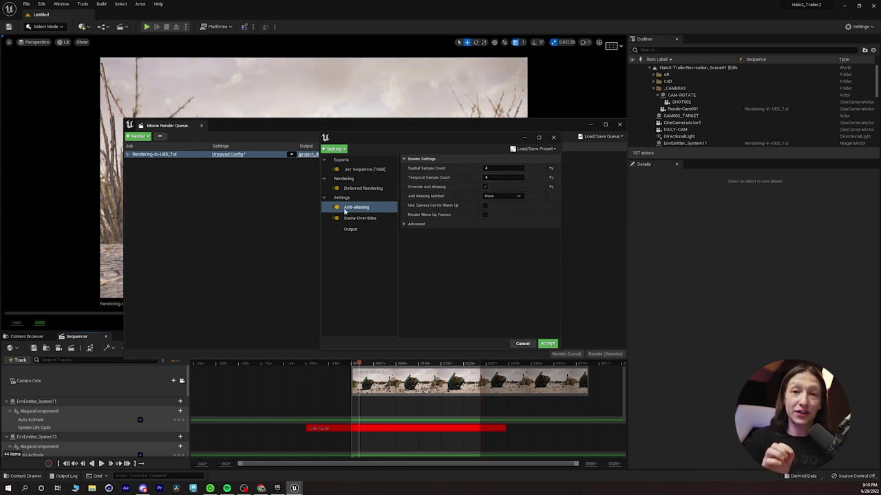
Step: Add Color Output with the OCIO configuration enabled, converting from Utility - Linear - sRGB to ACES - ACEScg
click(337, 149)
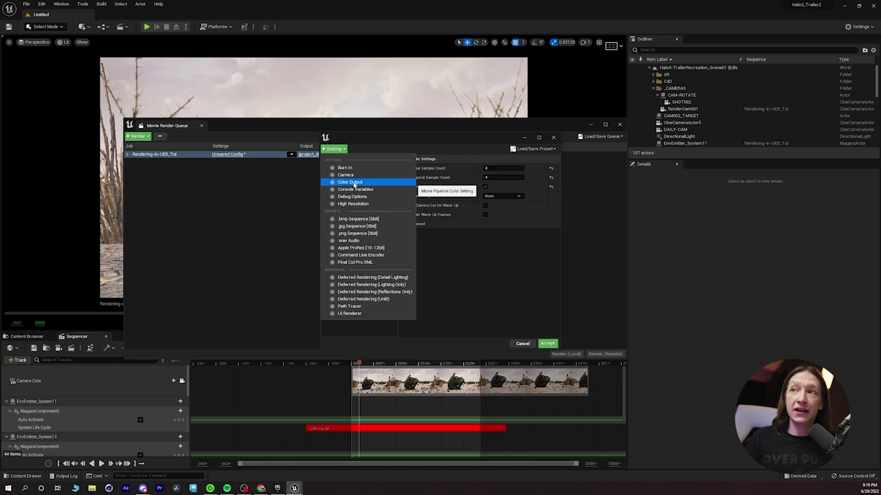
click(352, 183)
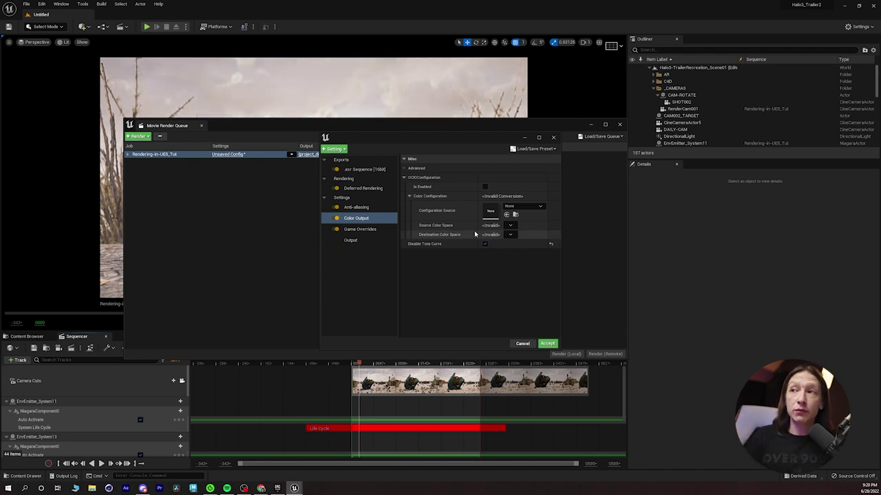
click(487, 186)
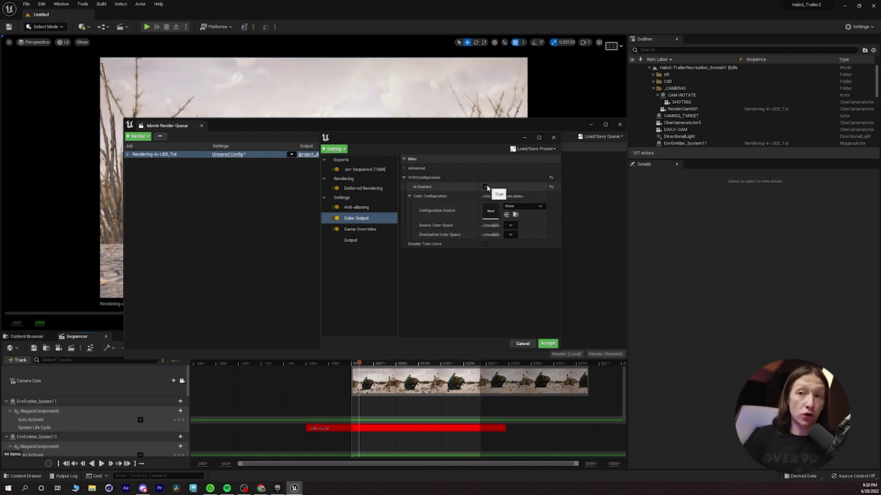
click(510, 207)
click(550, 287)
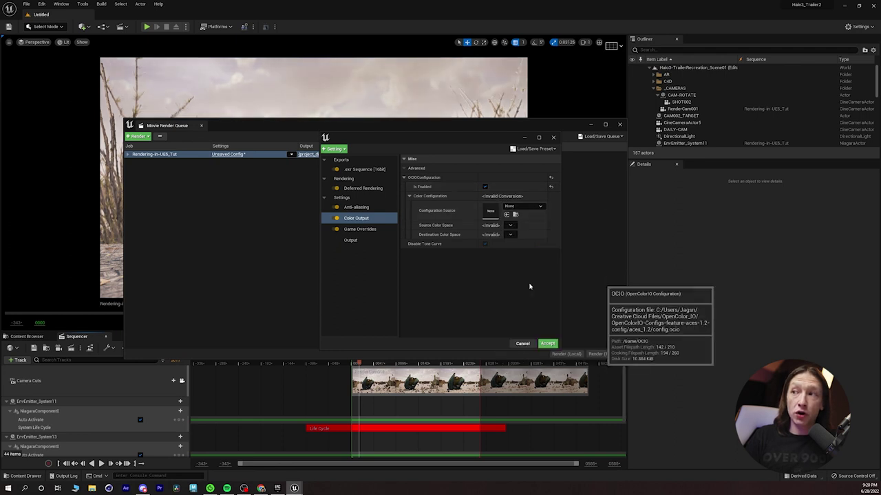
click(510, 226)
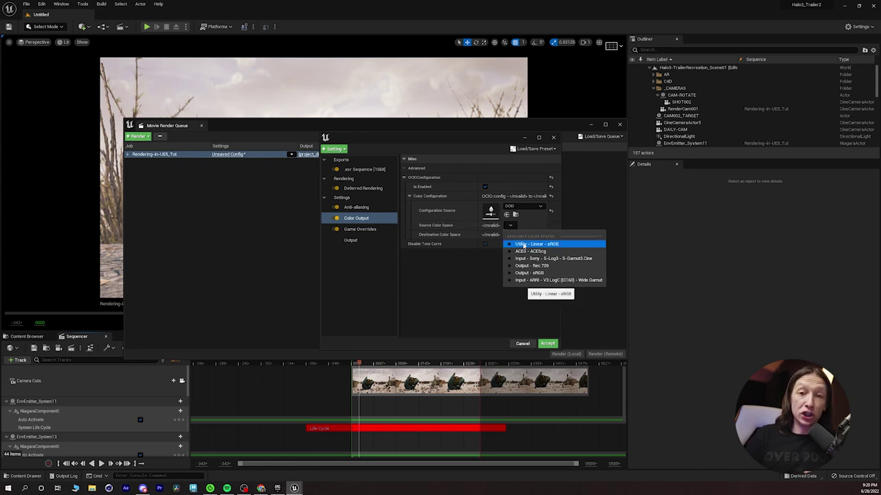
click(524, 245)
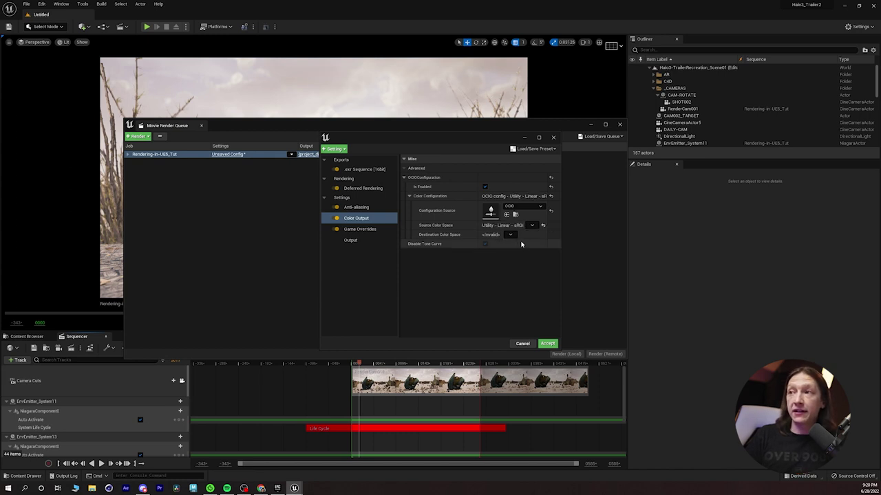
click(510, 235)
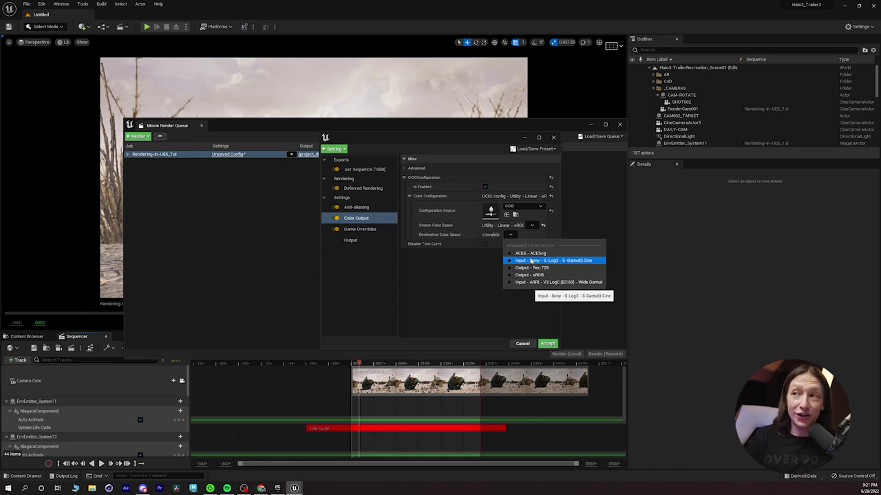
click(531, 253)
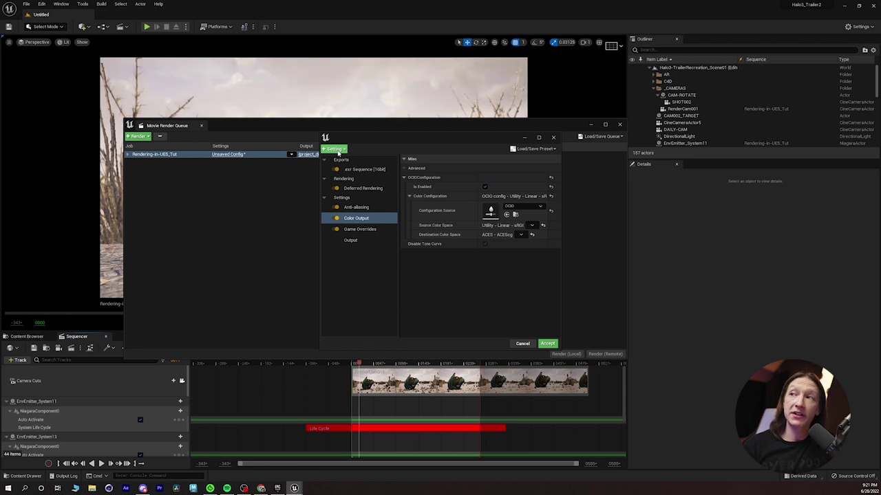
Step: Save the render configuration as a preset named Tutorial_Render-Settings001 and open its Output settings
click(535, 149)
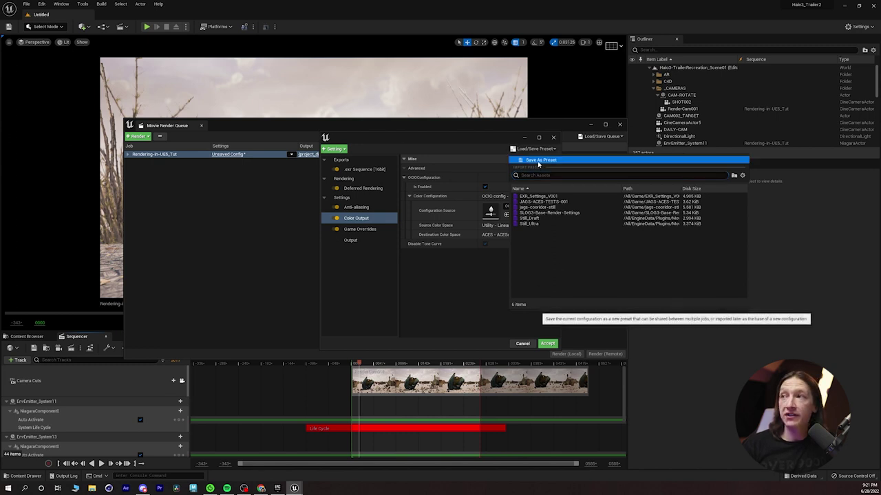
click(540, 159)
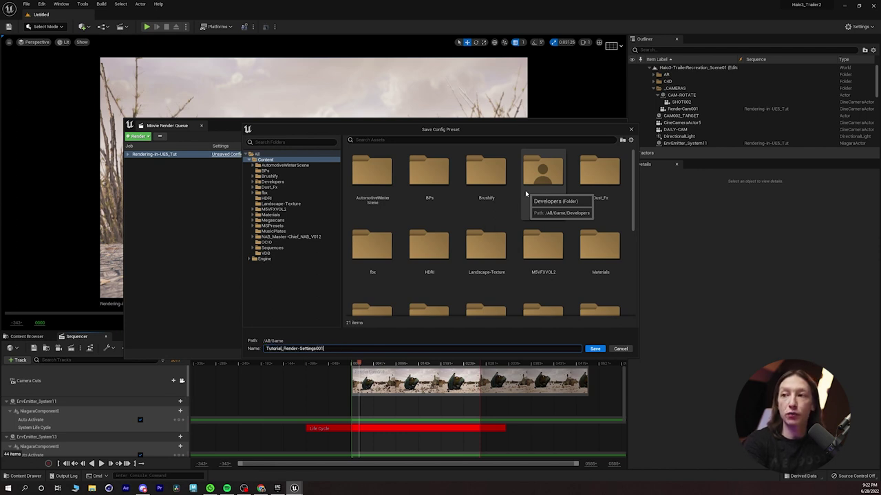
click(595, 349)
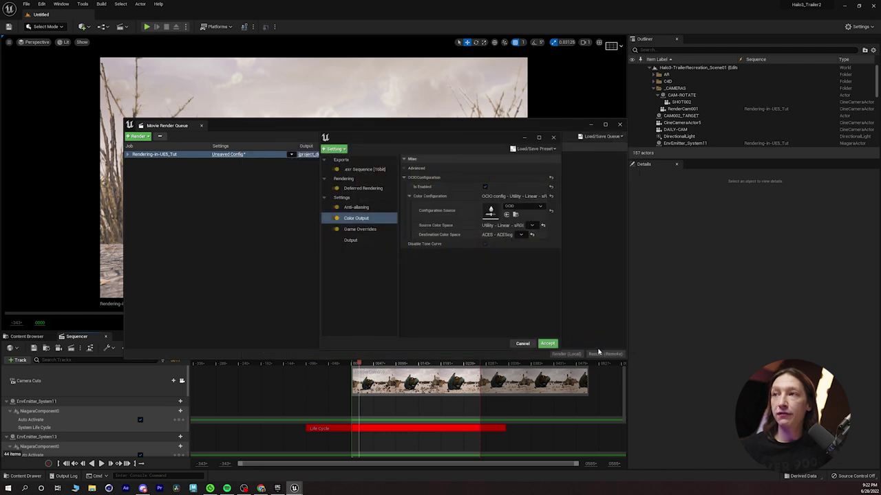
click(350, 240)
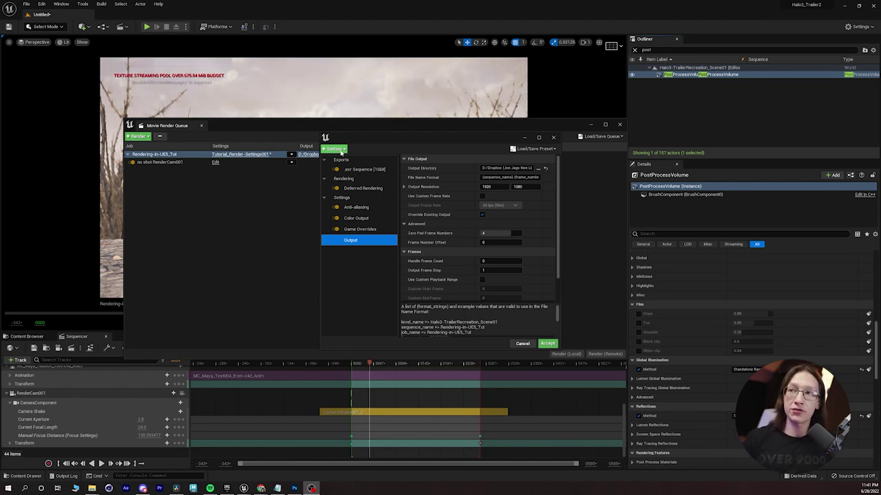
Step: Add the Console Variables setting to the render configuration and create the variable r.ScreenPercentage with a value of 200
click(340, 151)
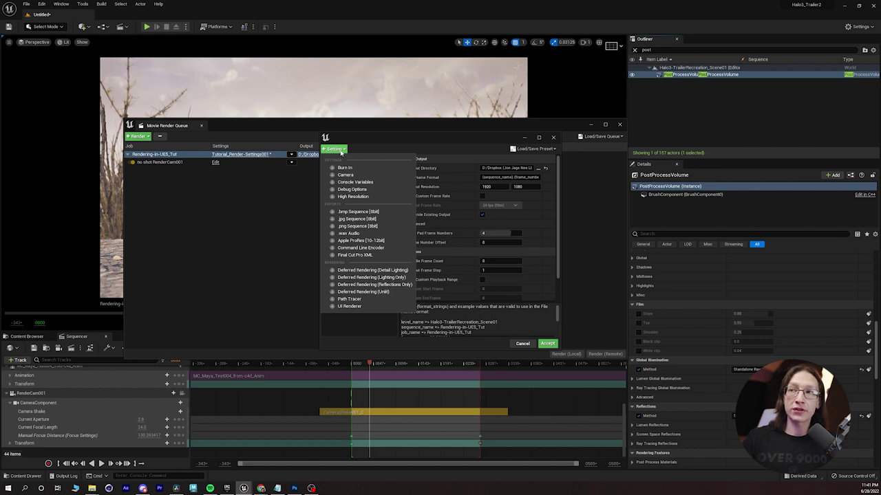
click(344, 182)
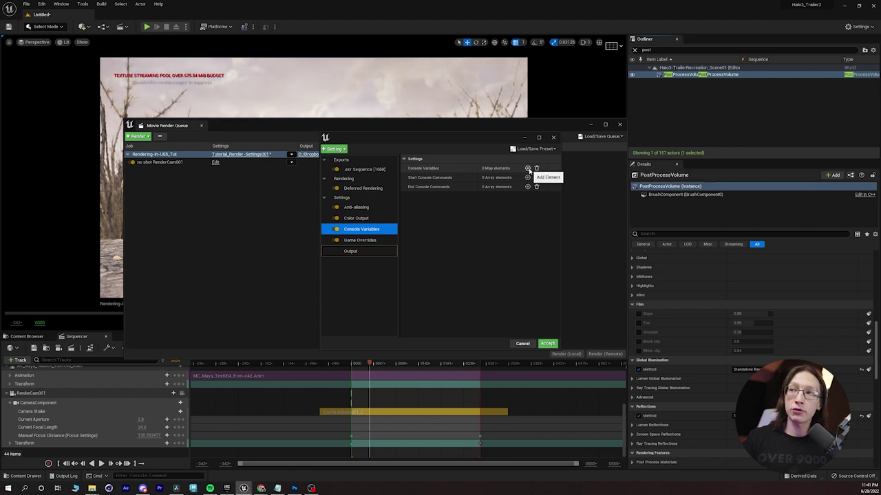
click(528, 168)
click(444, 178)
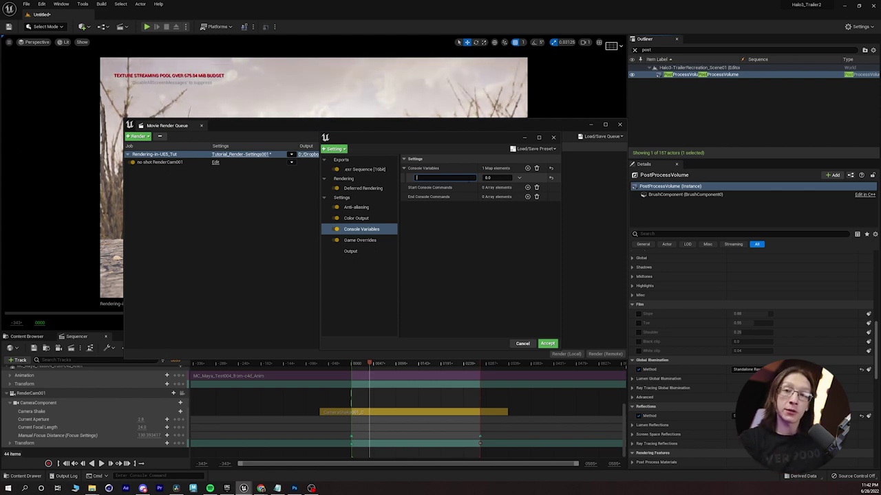
text(r.Sc)
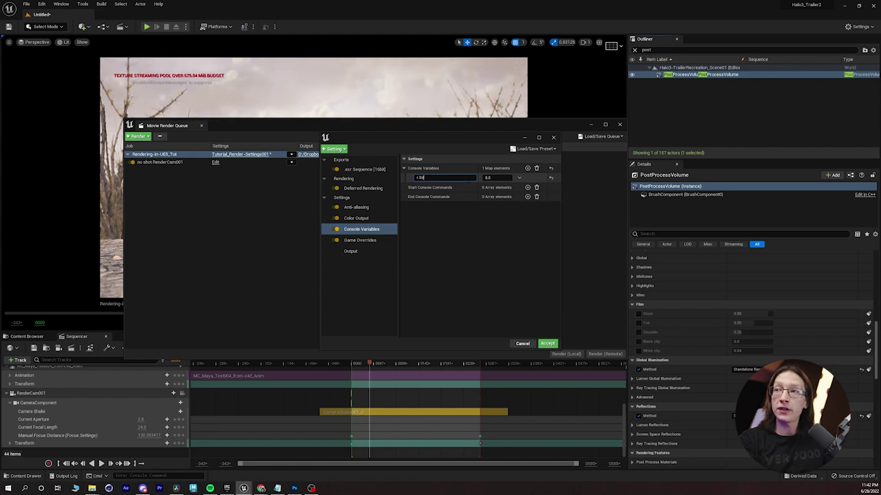
text(reenPrecentage)
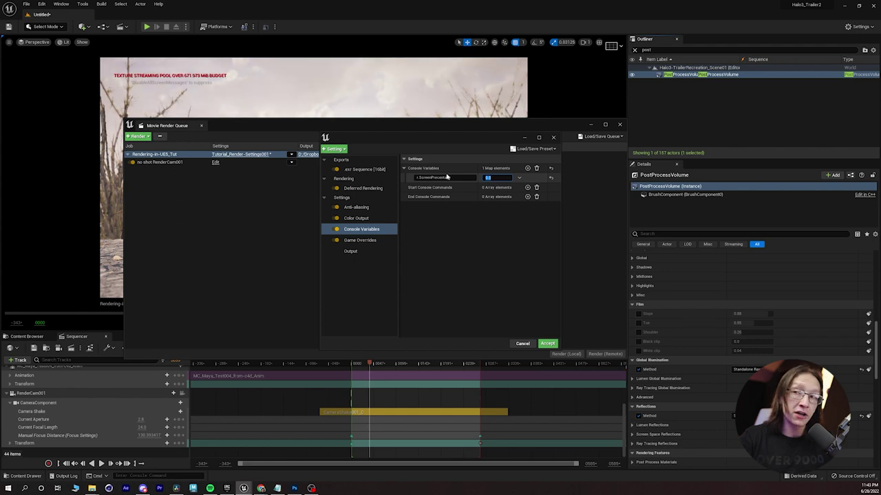
text(20)
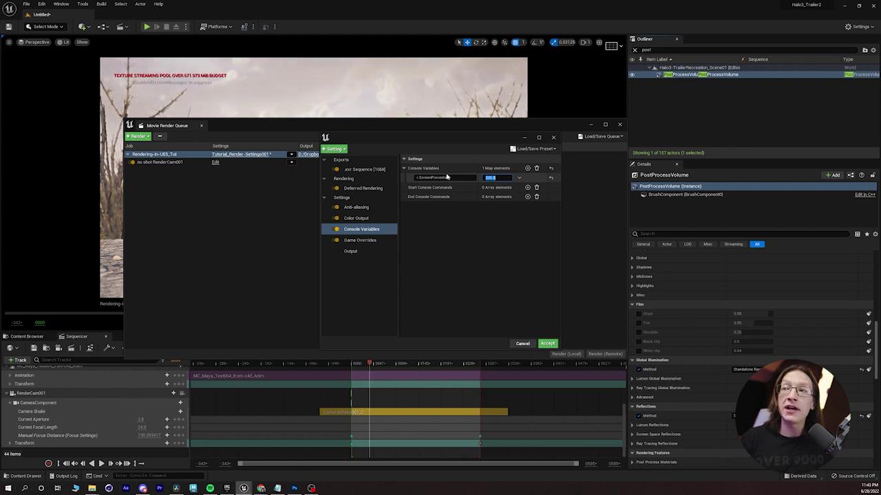
click(440, 260)
click(373, 282)
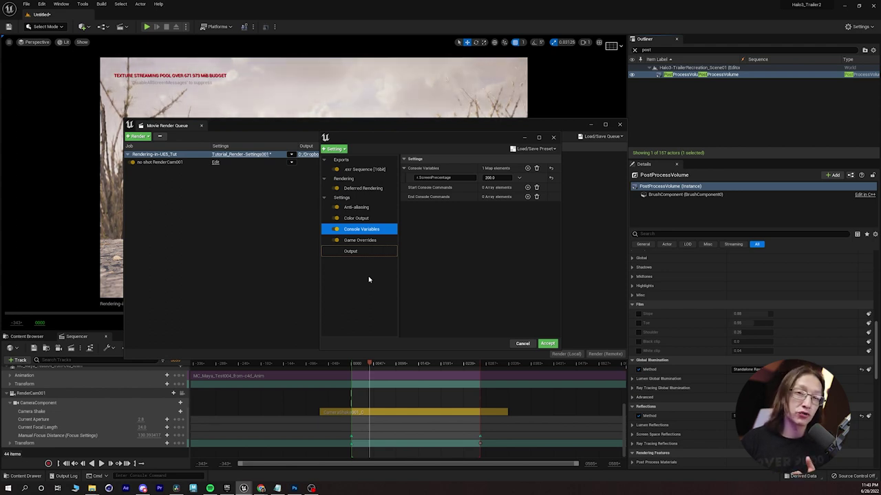
Step: Add the console variables r.DepthOfFieldQuality and r.MotionBlurQuality, each with a value of 4
click(528, 168)
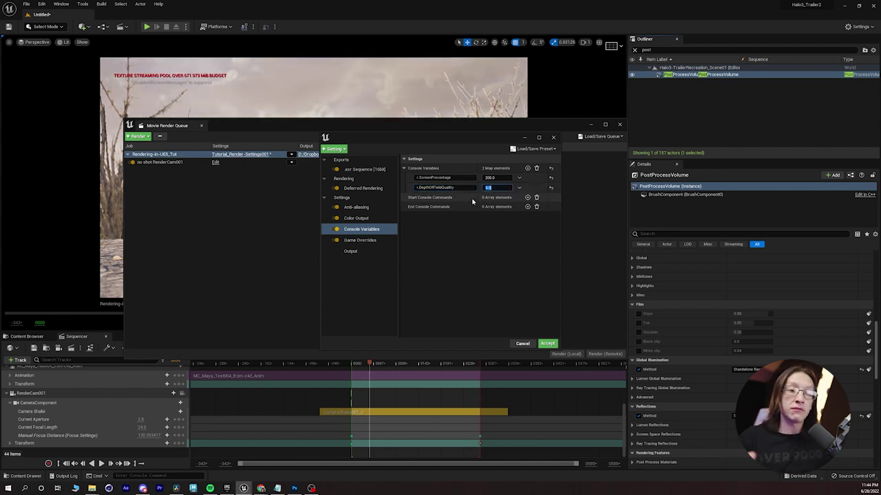
key(ctrl+a)
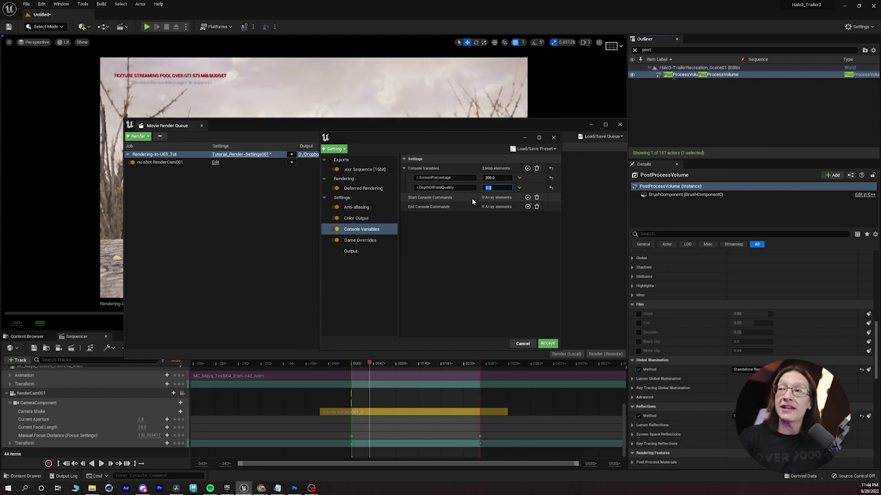
text(4)
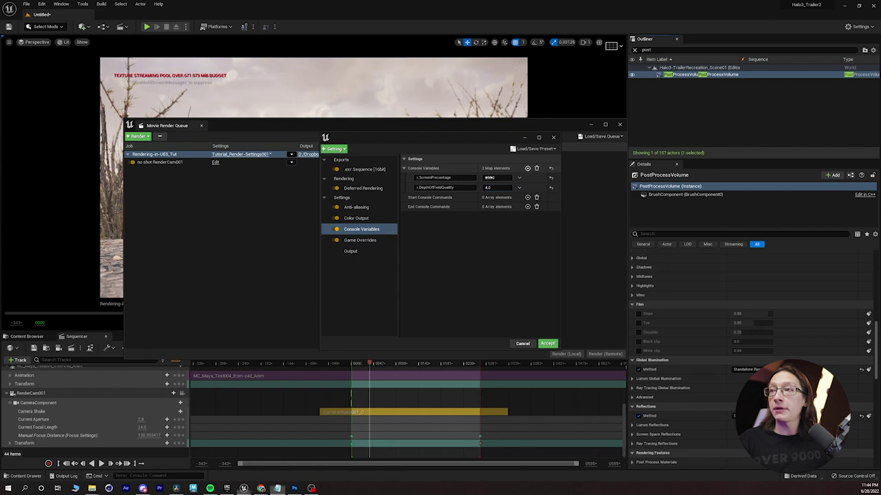
click(527, 168)
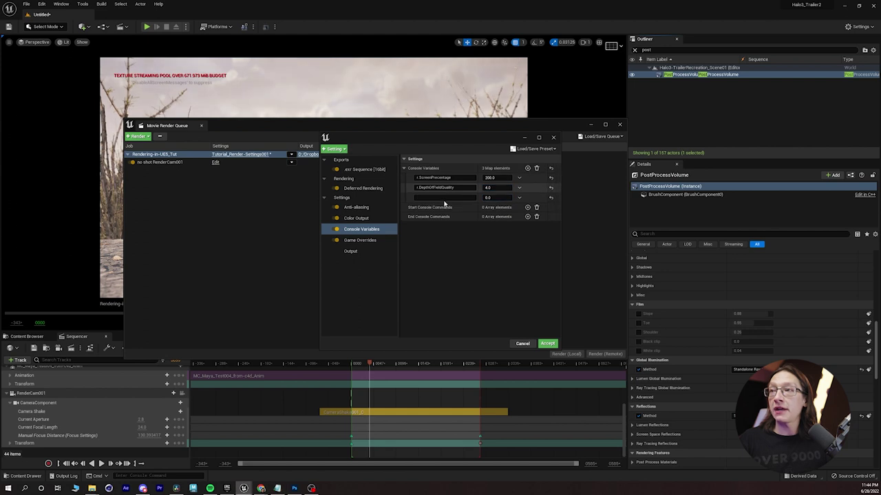
click(493, 198)
text(4)
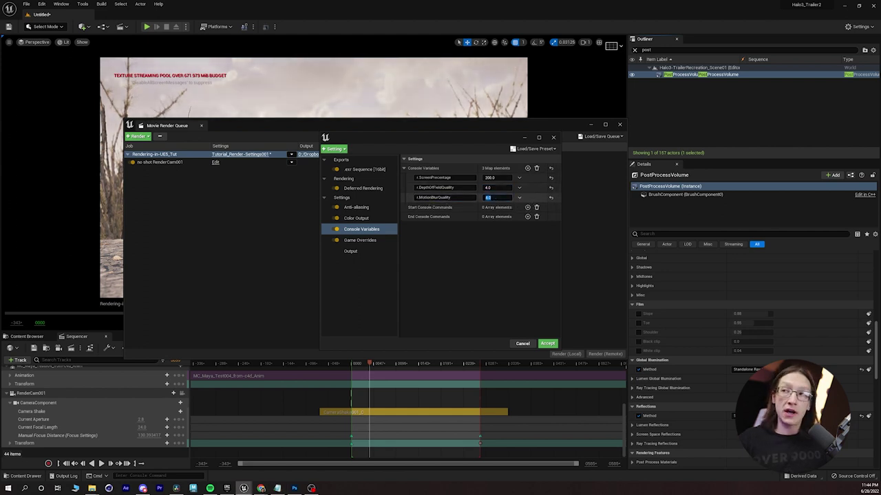
Step: Add the console variable r.ShadowQuality with a value of 5
click(528, 168)
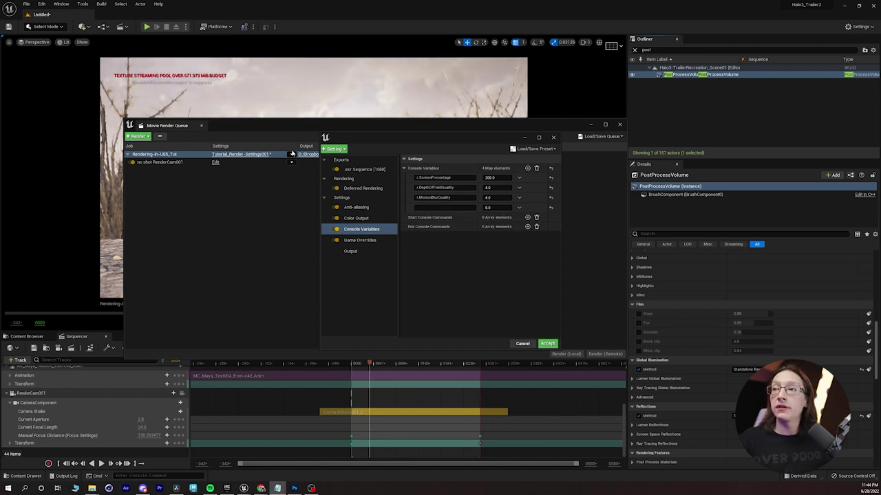
click(444, 207)
text(r.ShadowQuality)
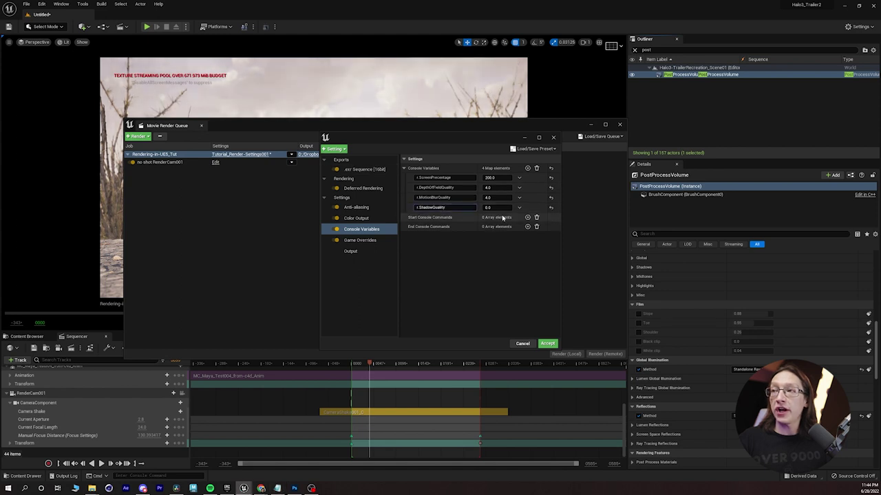
key(Tab)
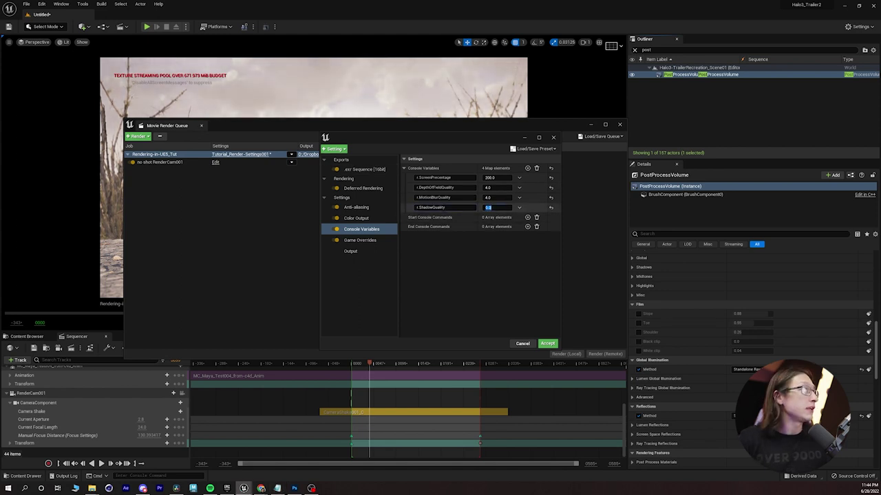
text(5)
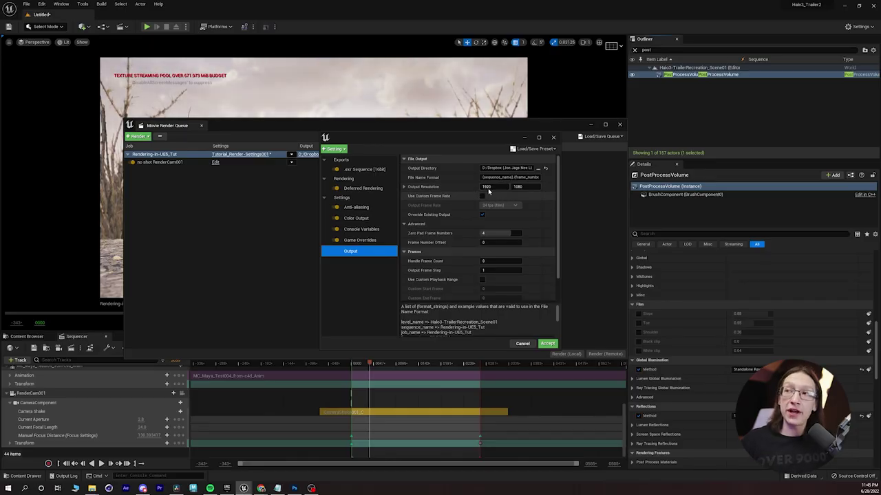
Step: Set the render's output resolution to 3840 by 2160
click(486, 186)
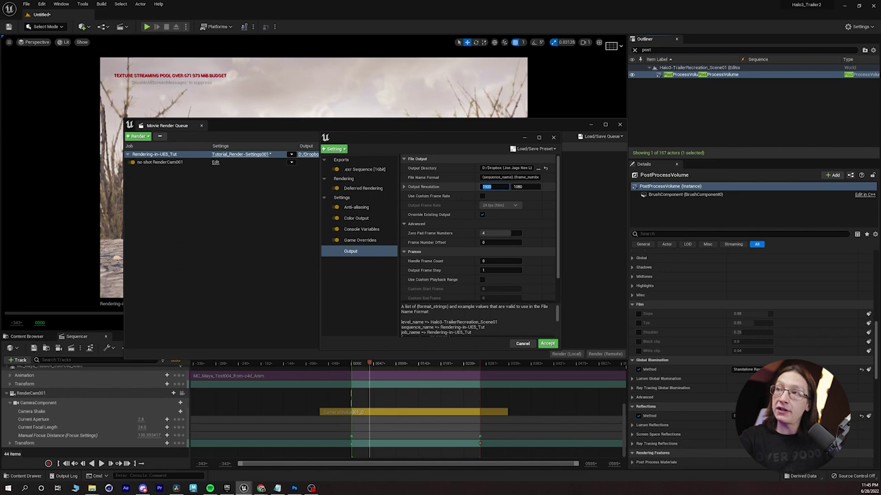
text(3840)
key(Tab)
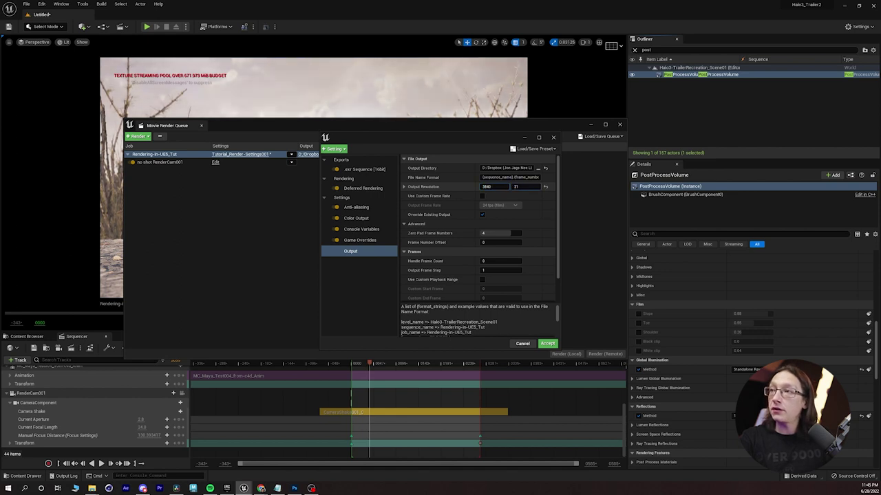
text(2160)
Step: Review the Anti-aliasing, Console Variables, Game Overrides and Color Output settings, plus the further render settings available to add
click(356, 207)
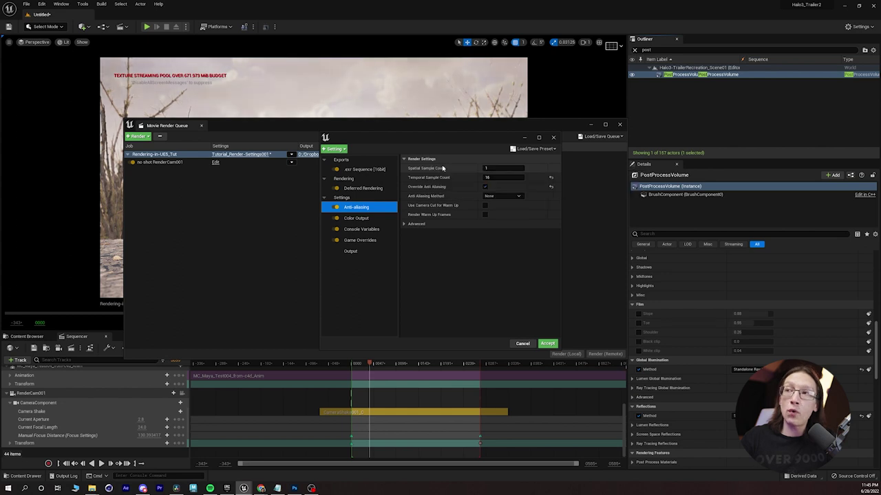
mouse_move(429, 180)
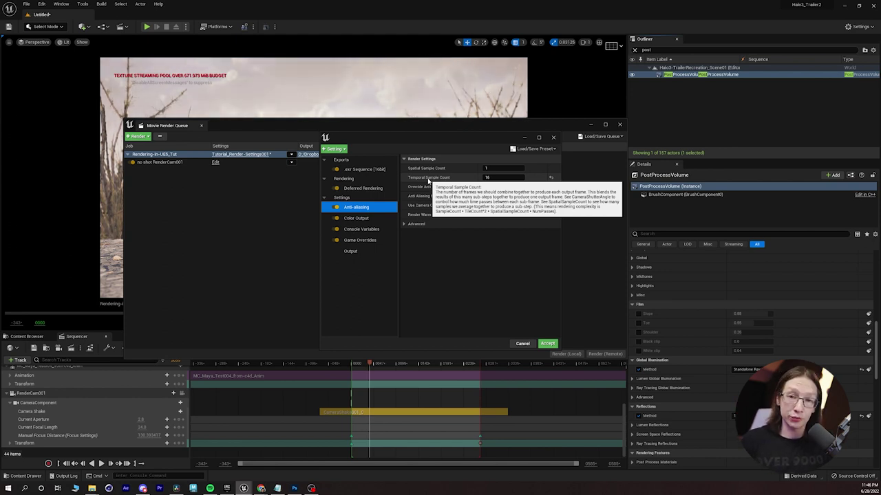
click(362, 229)
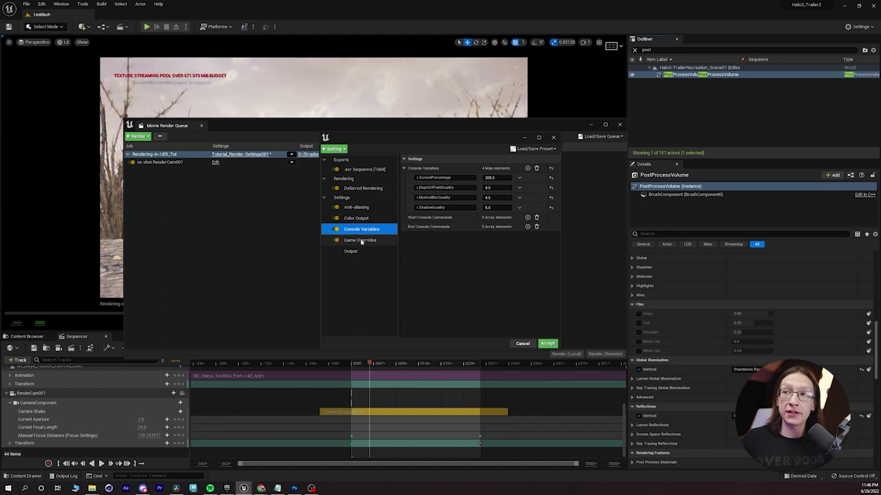
click(360, 241)
click(357, 219)
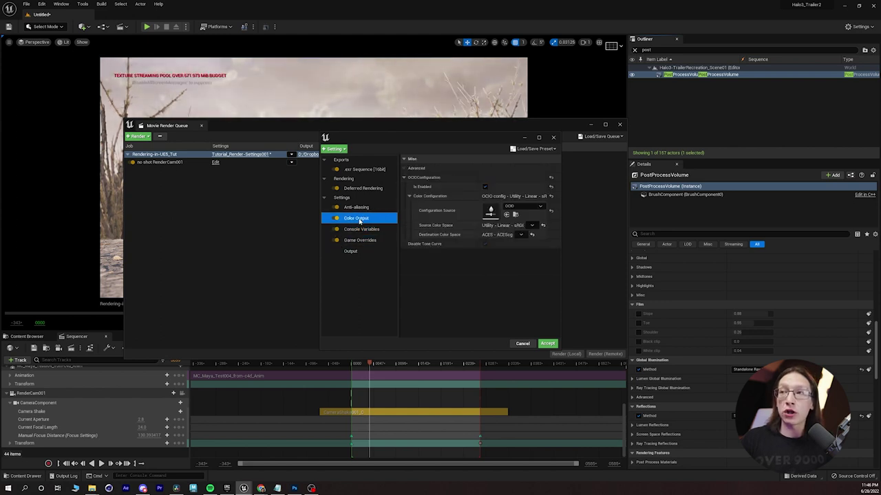
click(358, 207)
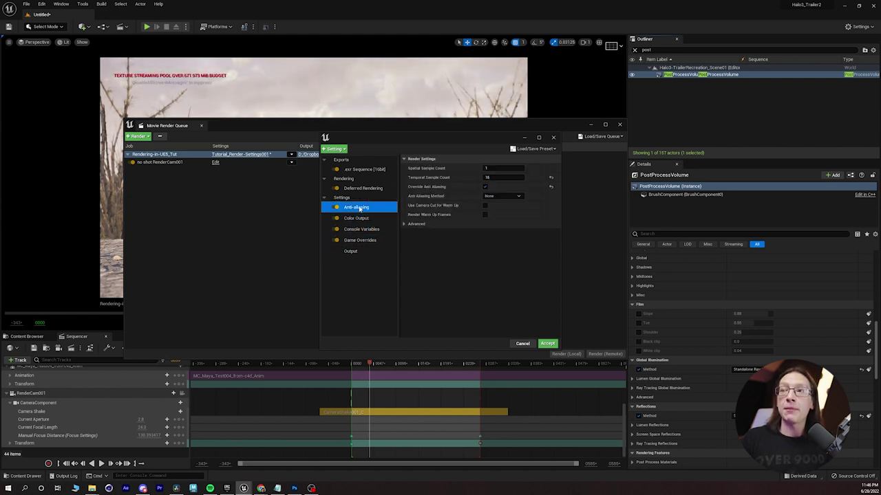
click(340, 150)
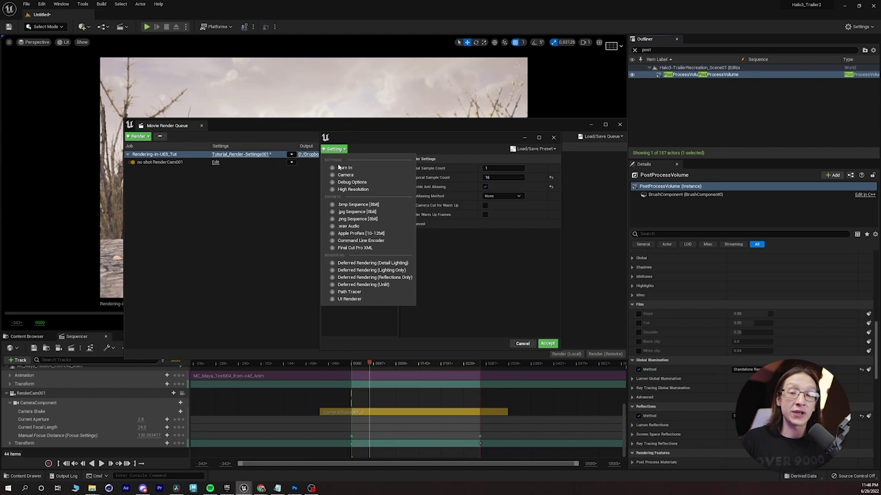
click(349, 326)
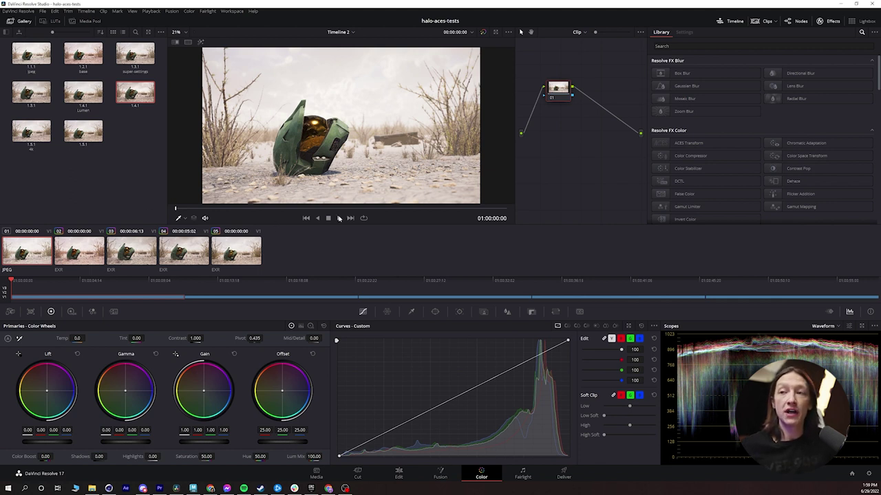
Step: In DaVinci Resolve, play the rendered JPEG and EXR clips full screen to compare their image quality
key(ctrl+f)
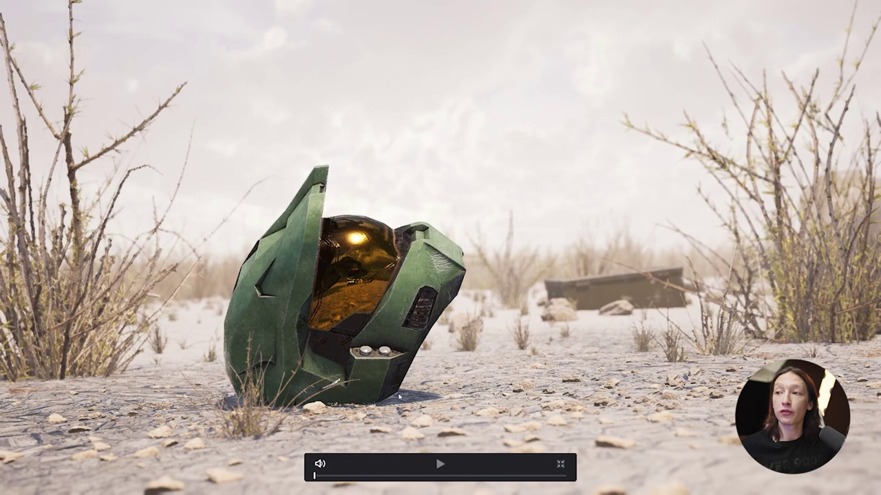
click(439, 466)
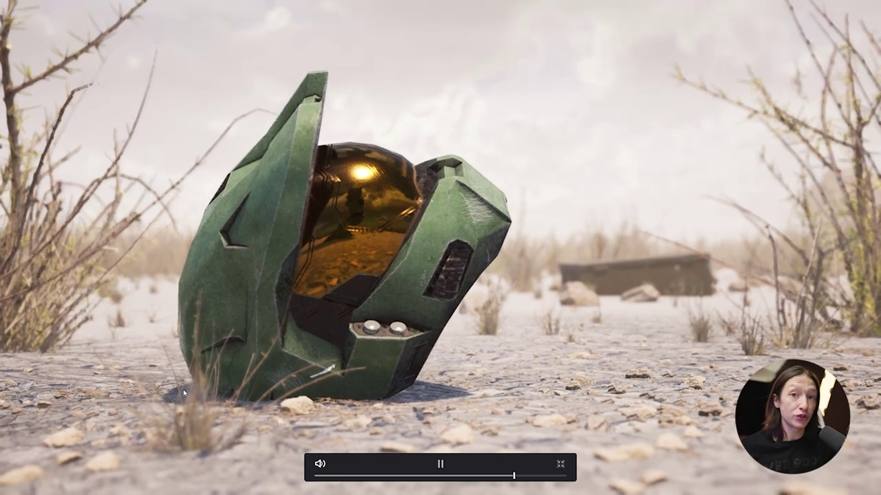
click(441, 465)
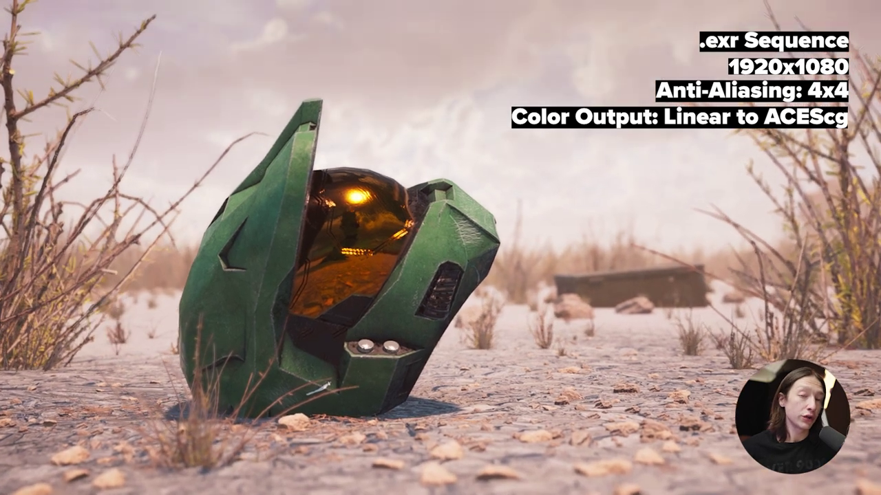
mouse_move(382, 454)
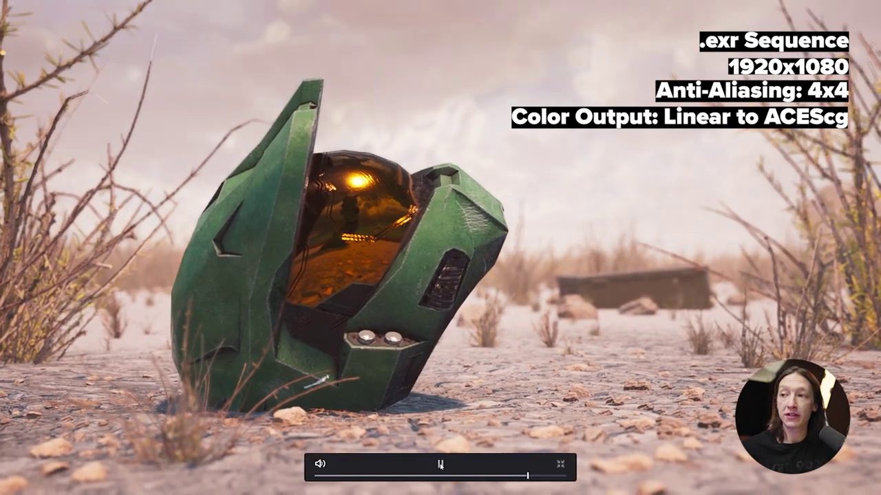
click(441, 464)
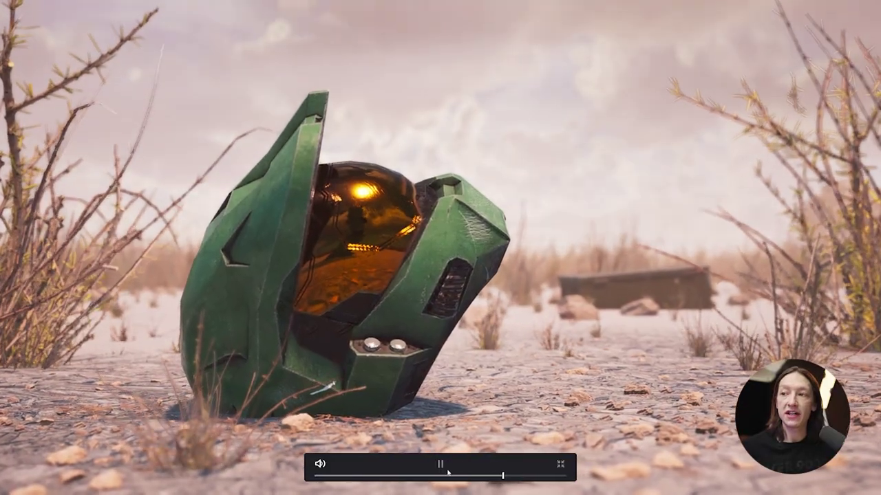
click(399, 382)
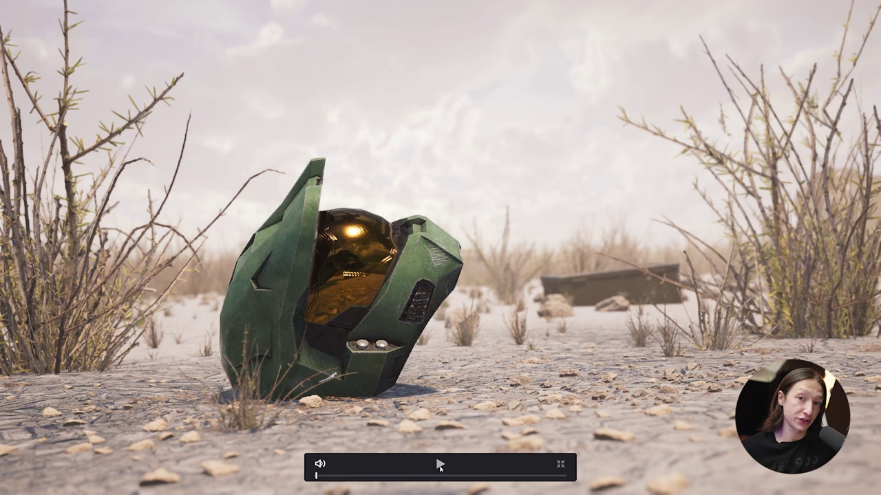
Step: Play the full-screen clip through, replay it from near its beginning and pause it to inspect the image quality
click(440, 467)
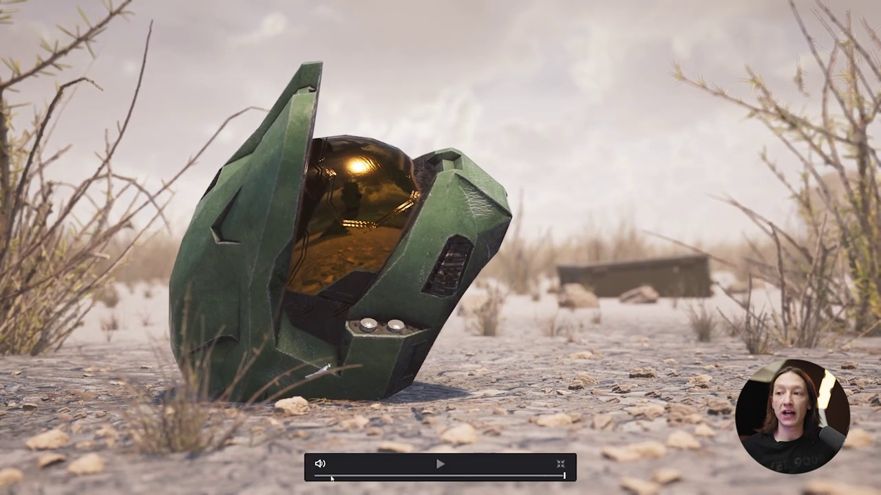
click(322, 476)
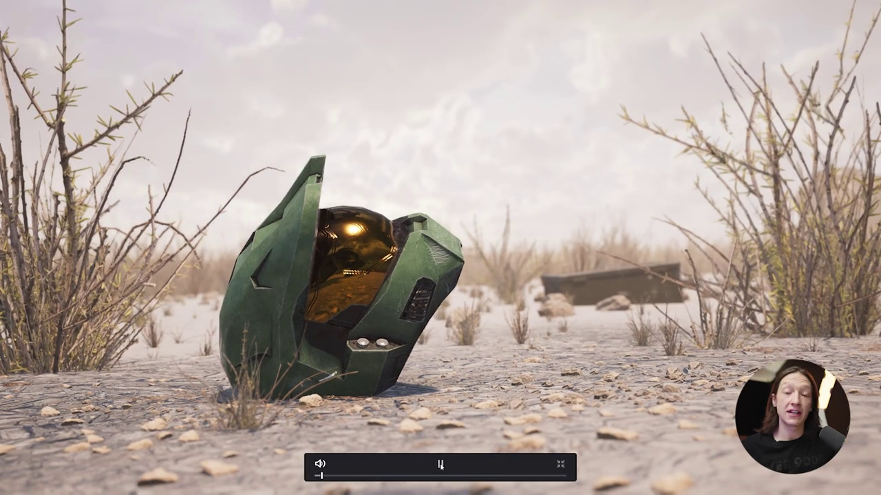
click(441, 465)
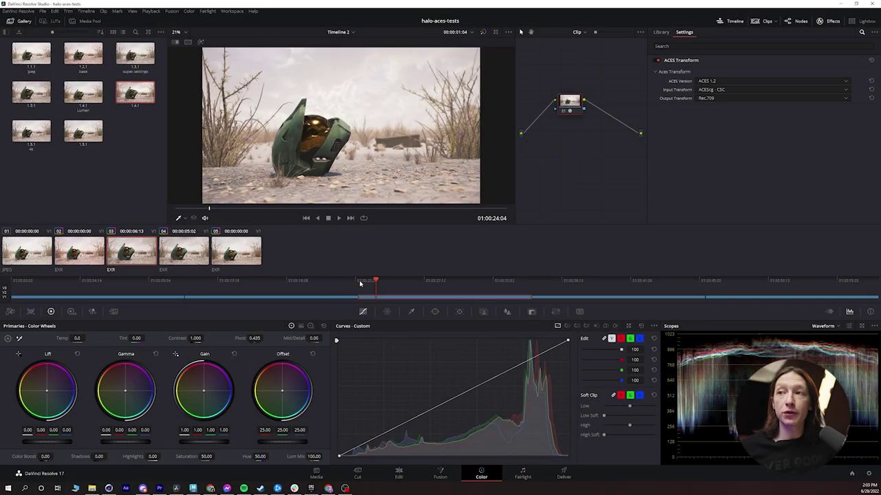
Step: Compare the EXR clips by playing them from different points in Timeline 2, and view clip 05 full screen
drag(320, 285, 279, 305)
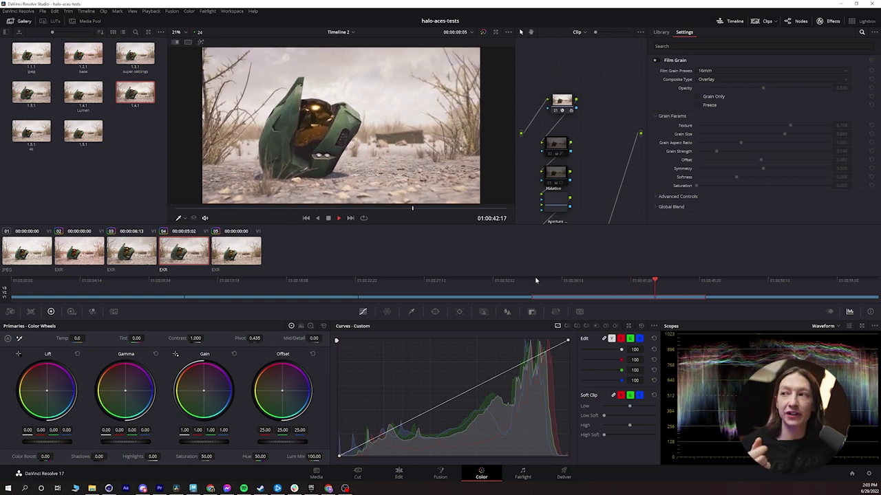
click(221, 281)
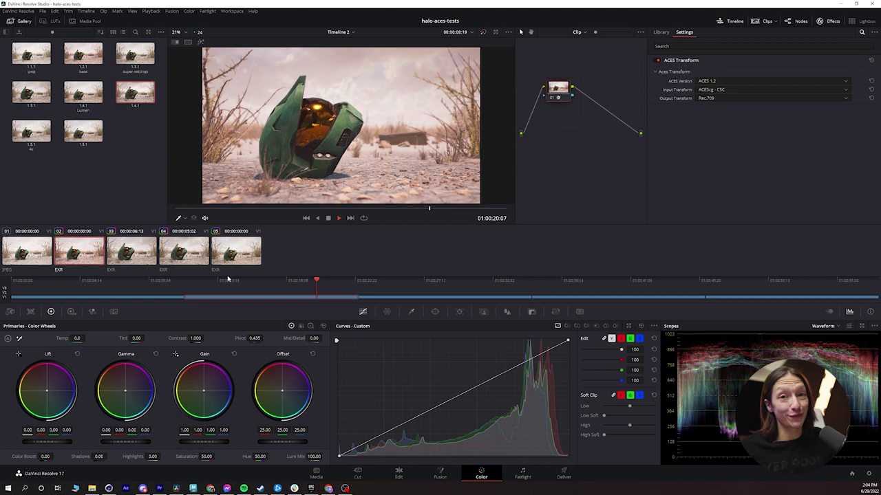
click(236, 251)
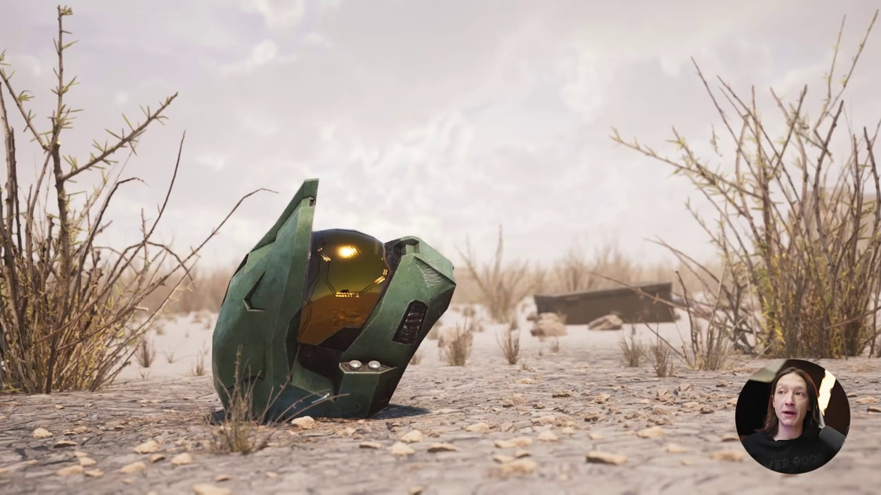
mouse_move(229, 220)
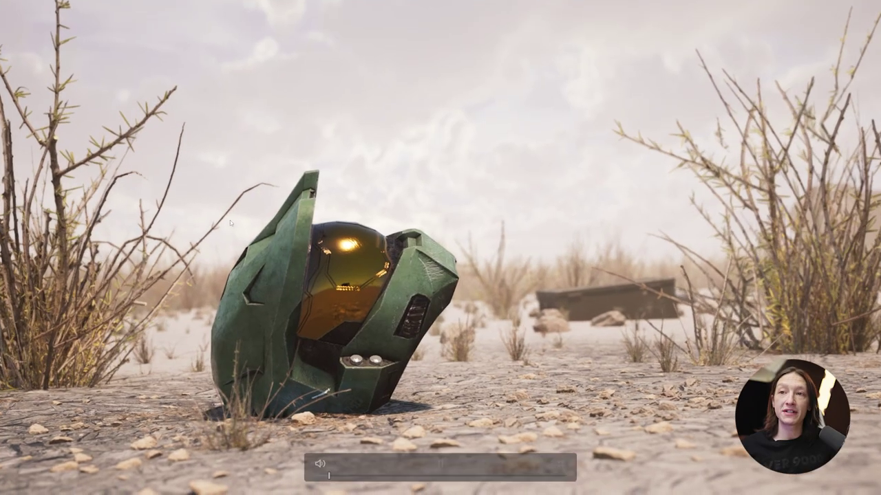